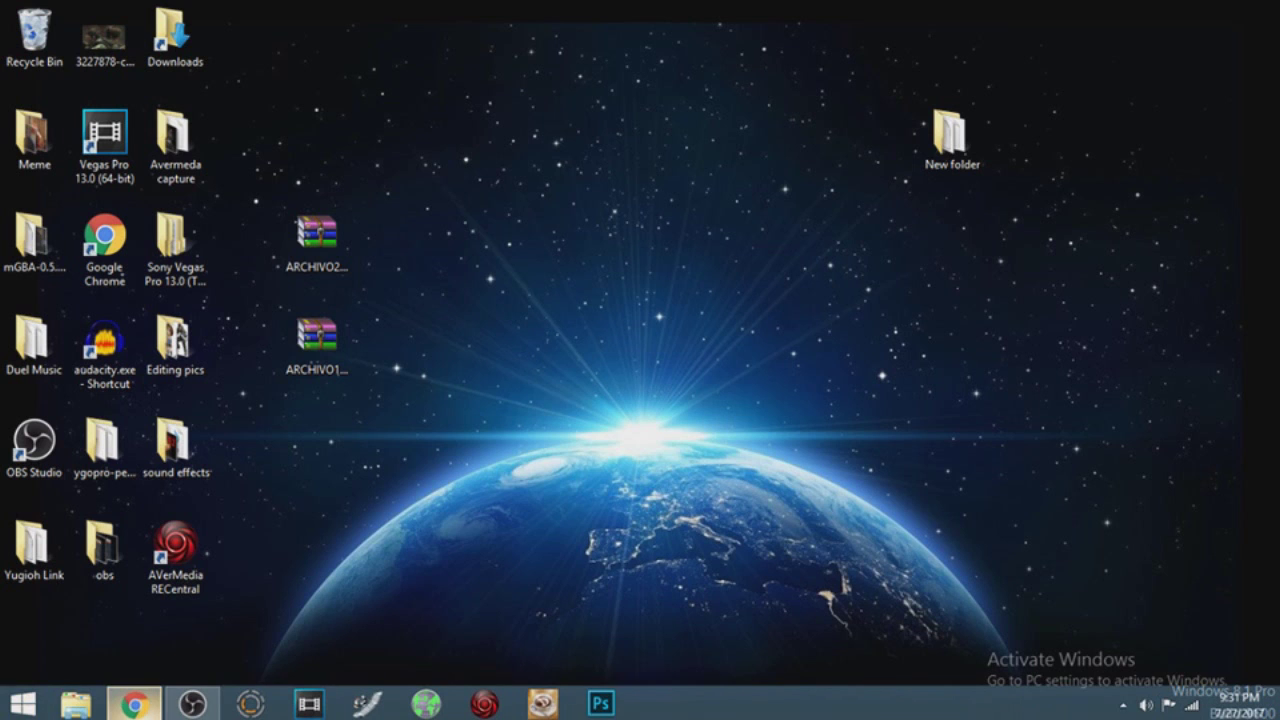
# Bring the Discord channel forward and scroll #welcome_download to the YGOPRO LINK post
pyautogui.click(134, 703)
pyautogui.click(1005, 219)
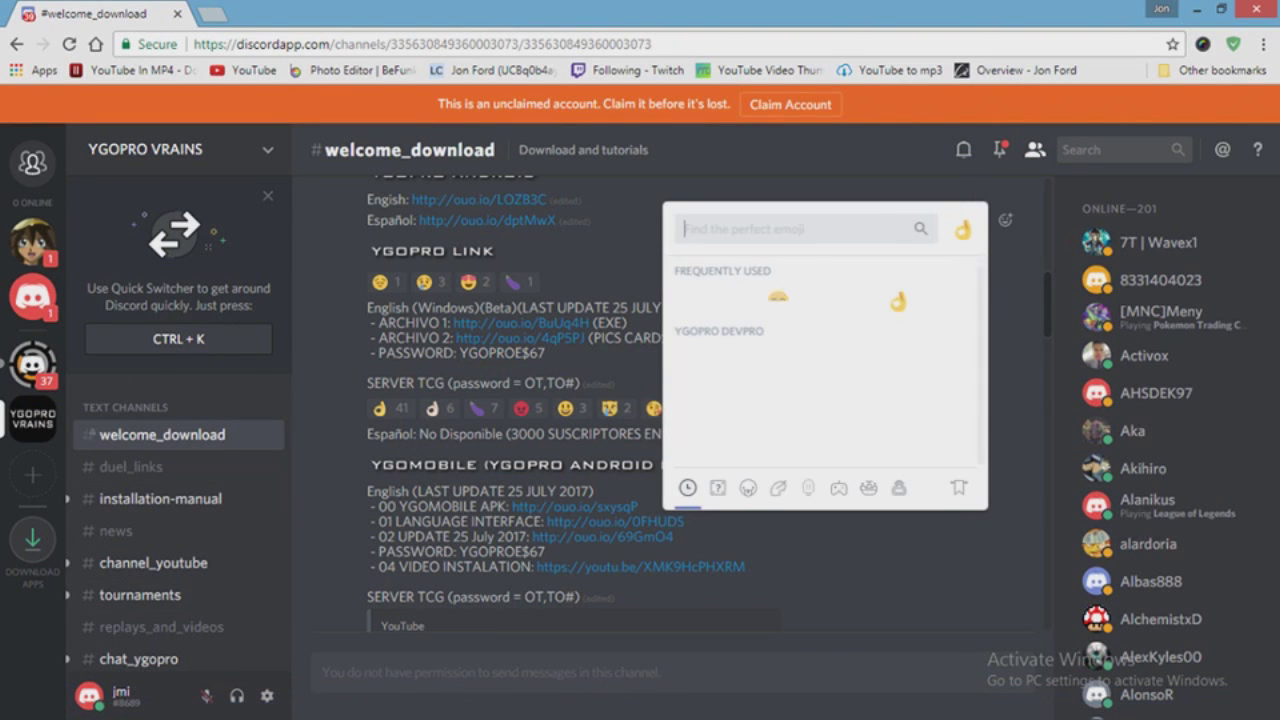
pyautogui.click(583, 149)
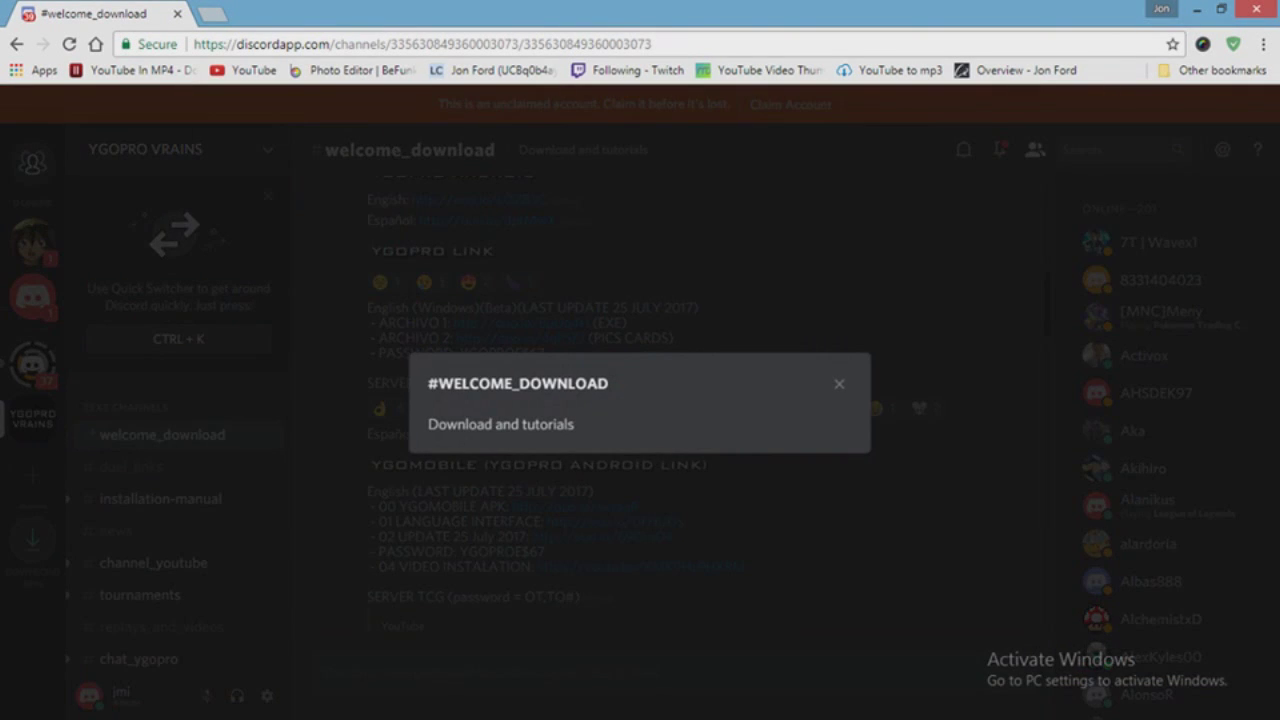
pyautogui.click(839, 383)
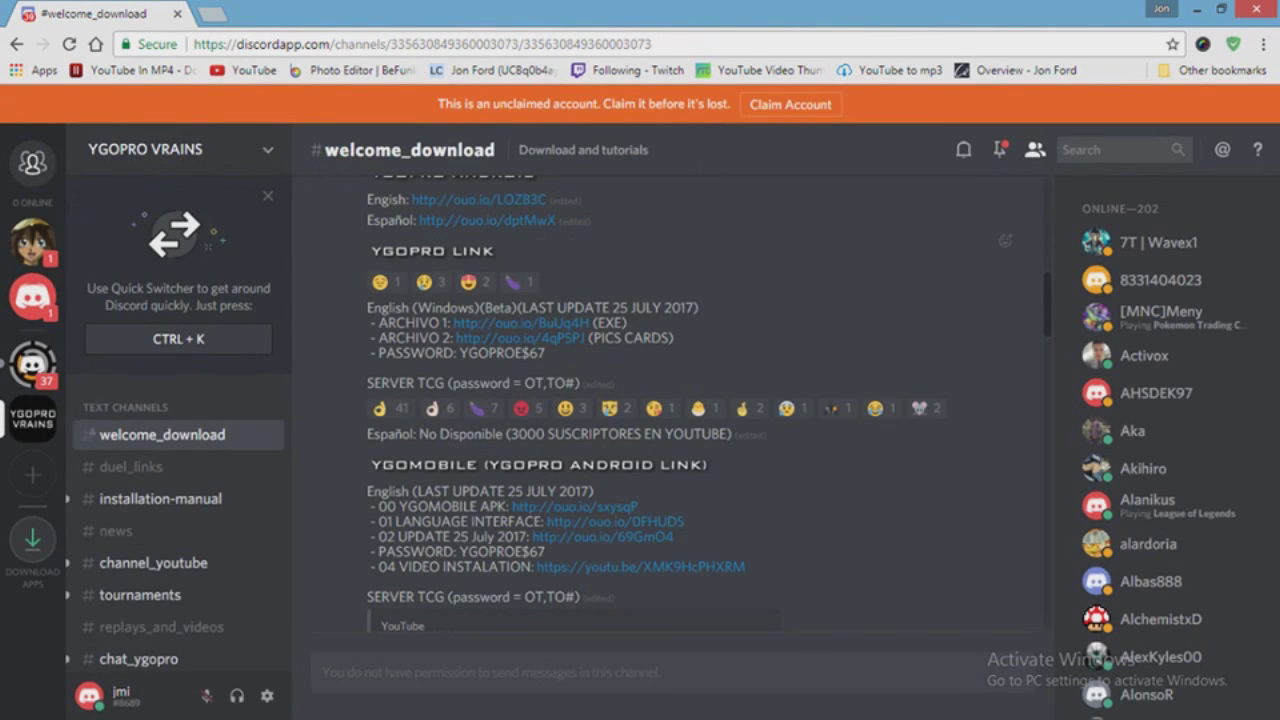
pyautogui.scroll(-5, 660, 400)
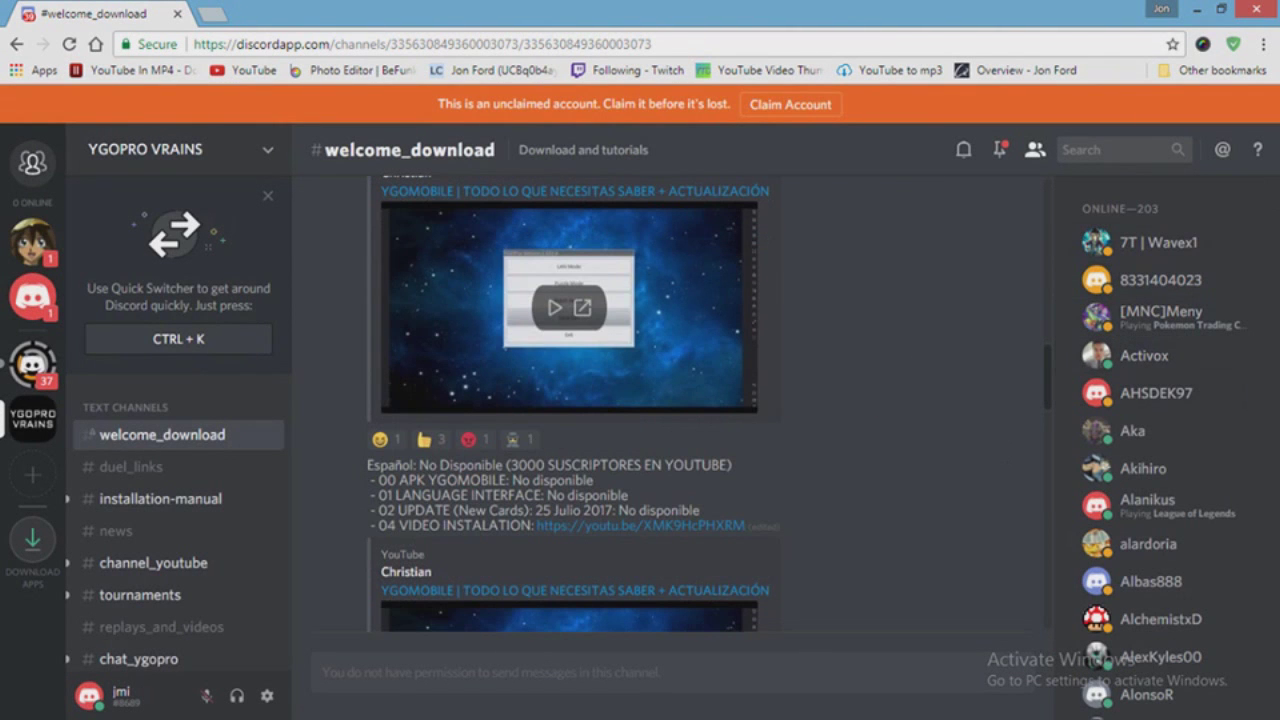
pyautogui.scroll(-10, 660, 400)
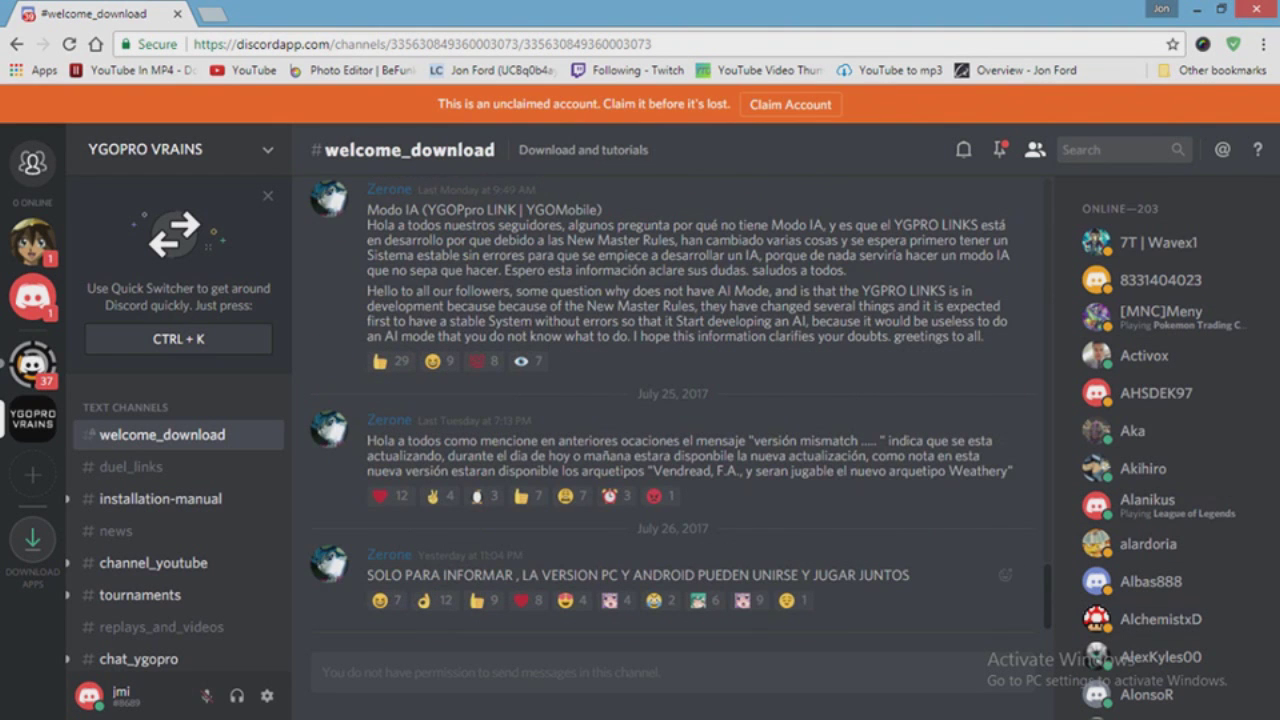
pyautogui.scroll(10, 660, 400)
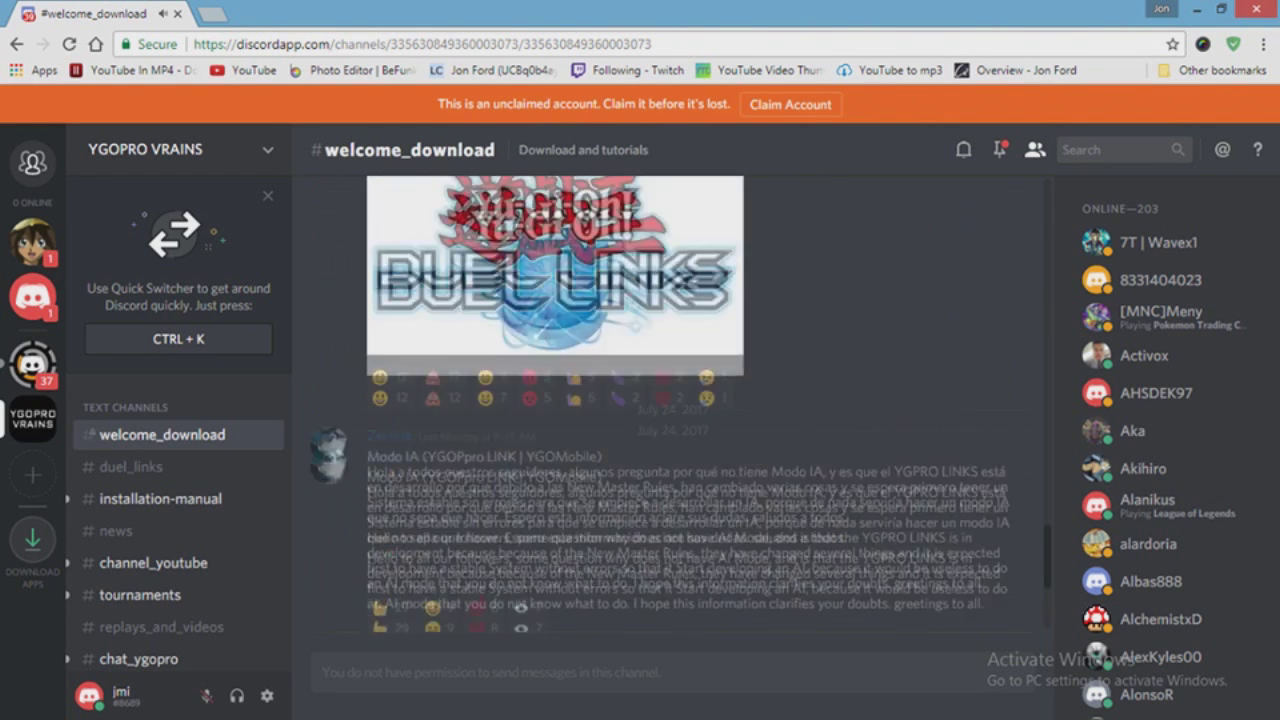
pyautogui.scroll(5, 660, 400)
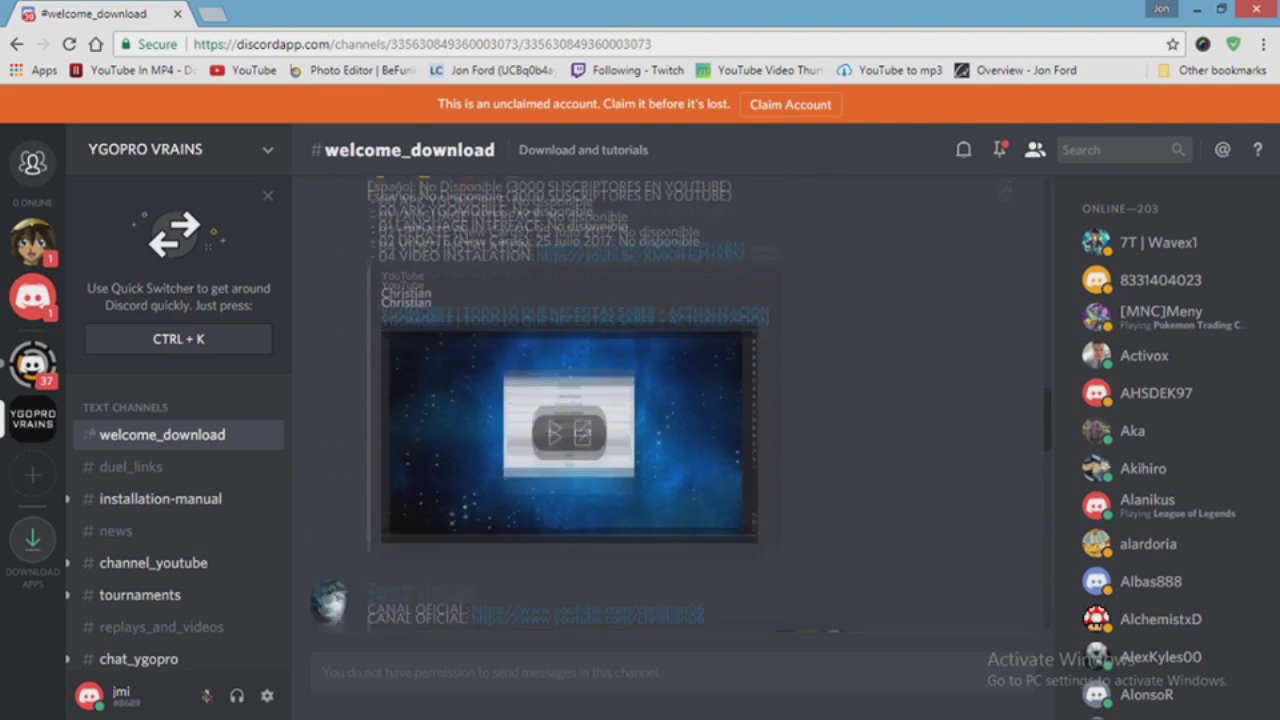
pyautogui.scroll(5, 660, 400)
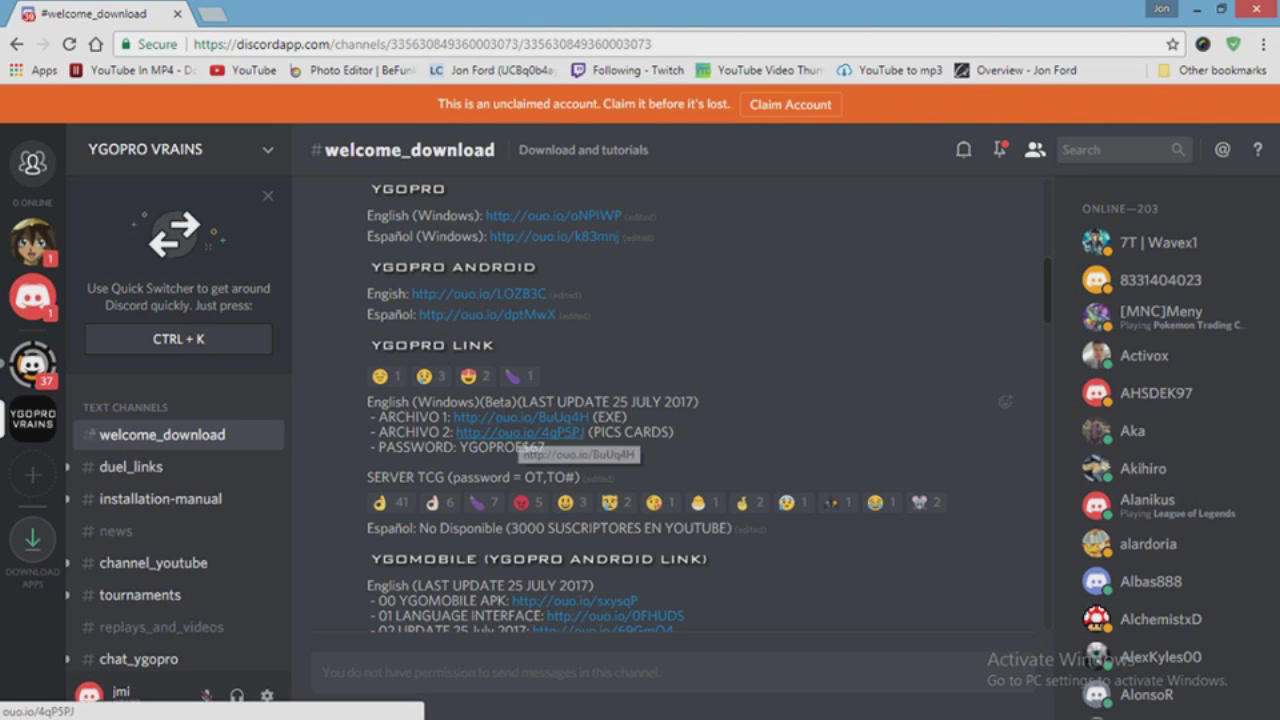
# Copy the post's archive password and open the ARCHIVO 1 download link
pyautogui.moveTo(546, 447); pyautogui.dragTo(459, 447)
pyautogui.rightClick(466, 450)
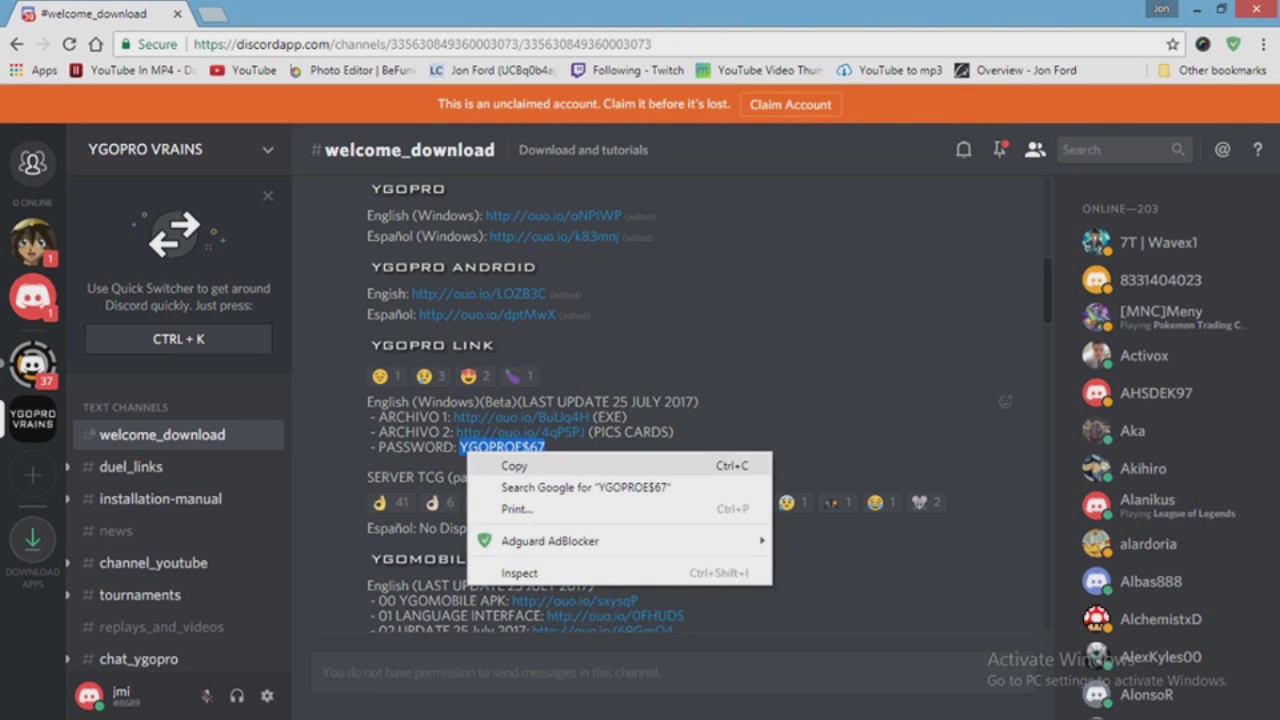
pyautogui.click(495, 465)
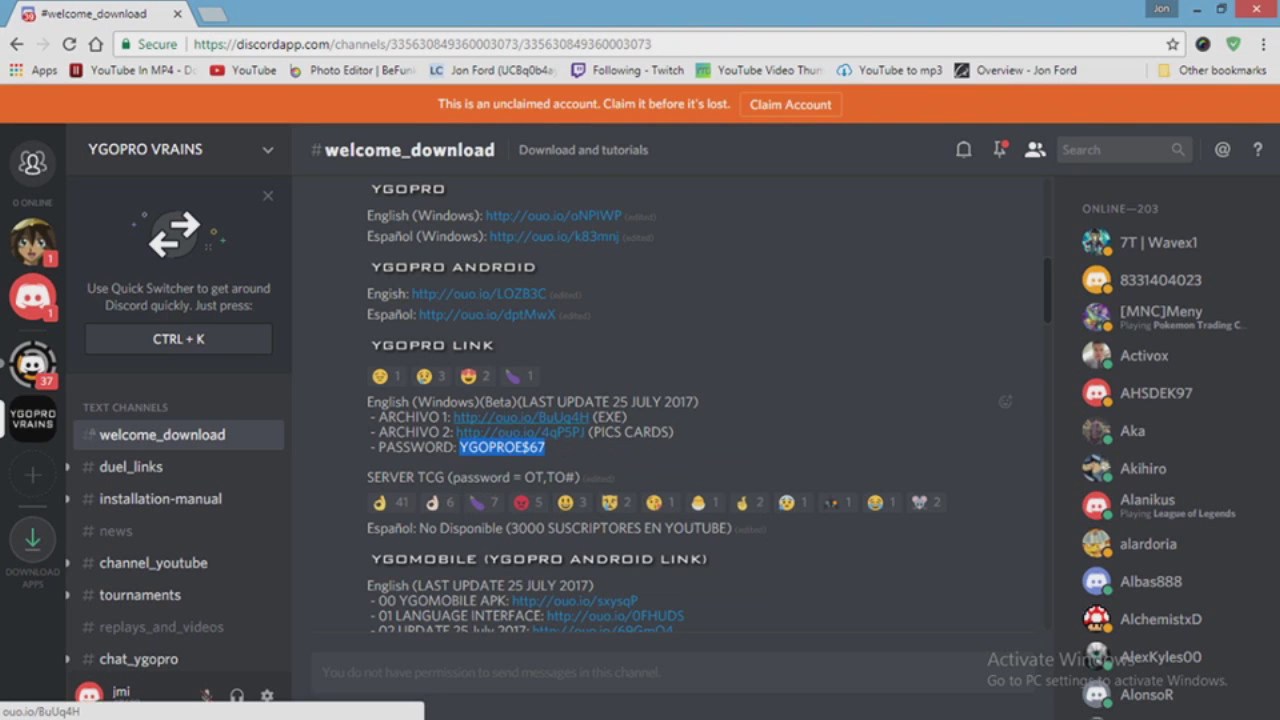
pyautogui.click(517, 418)
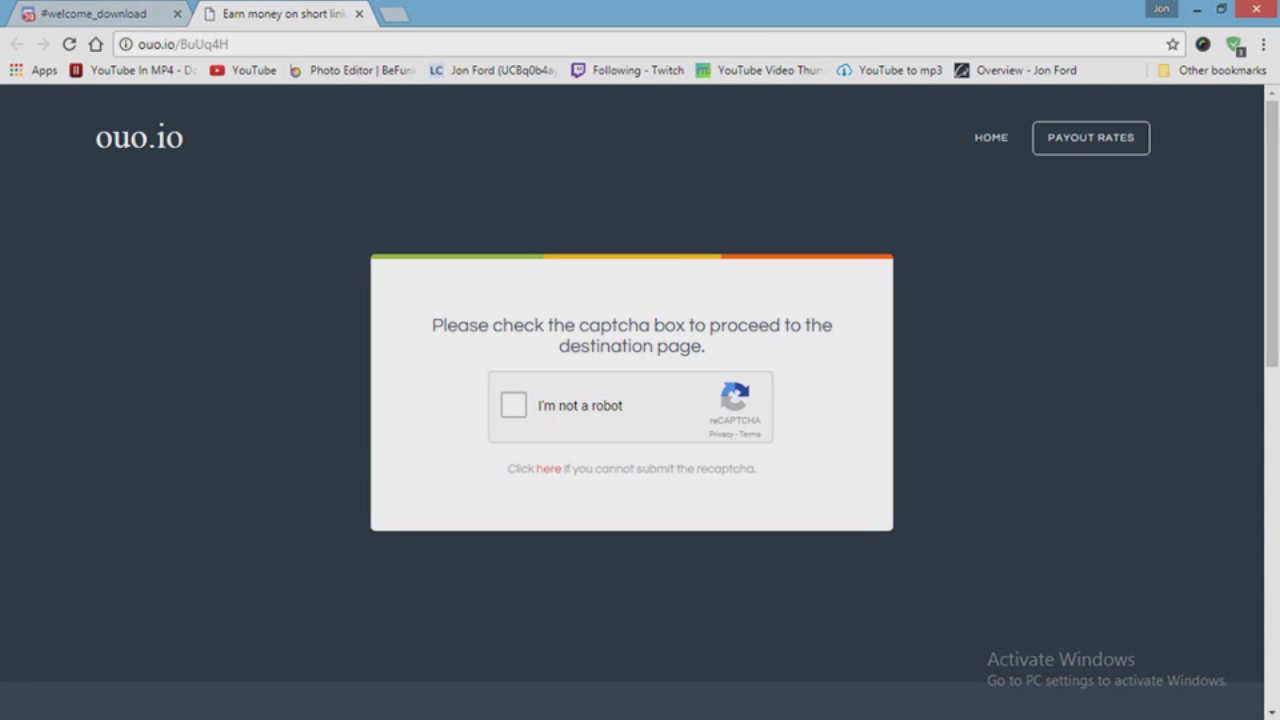
pyautogui.click(513, 405)
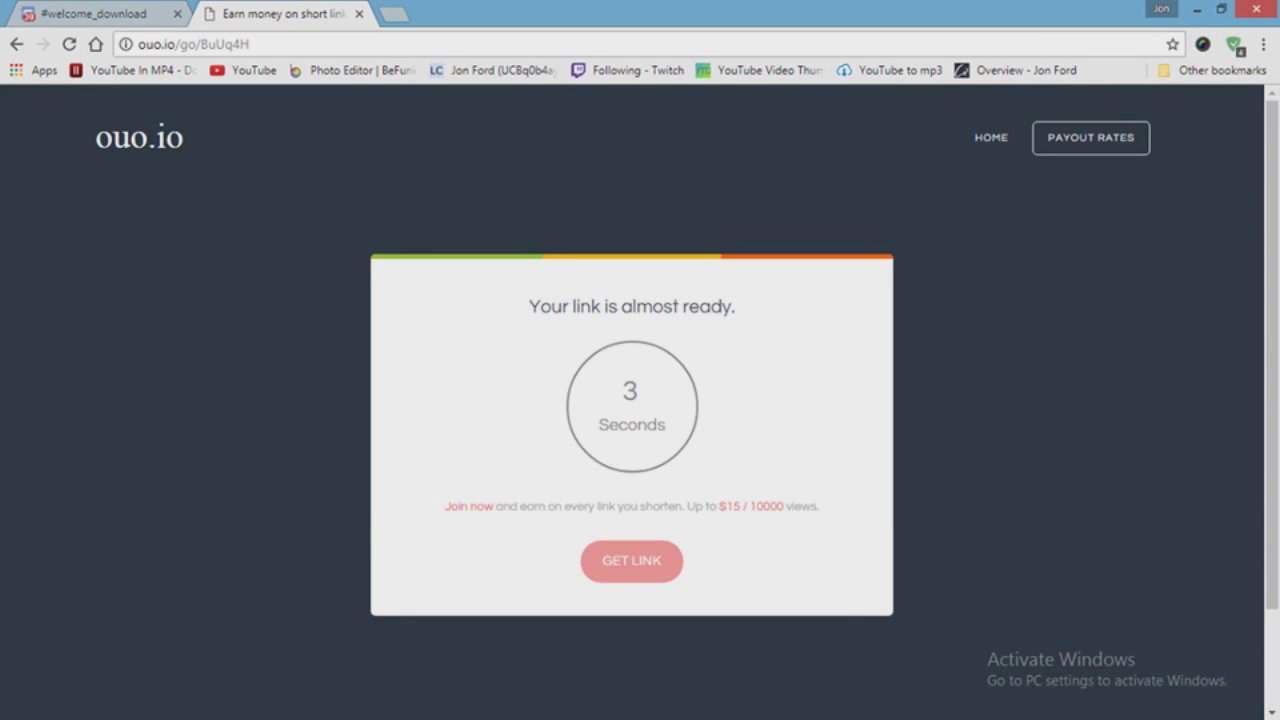
pyautogui.hotkey('ctrl', 'Tab')
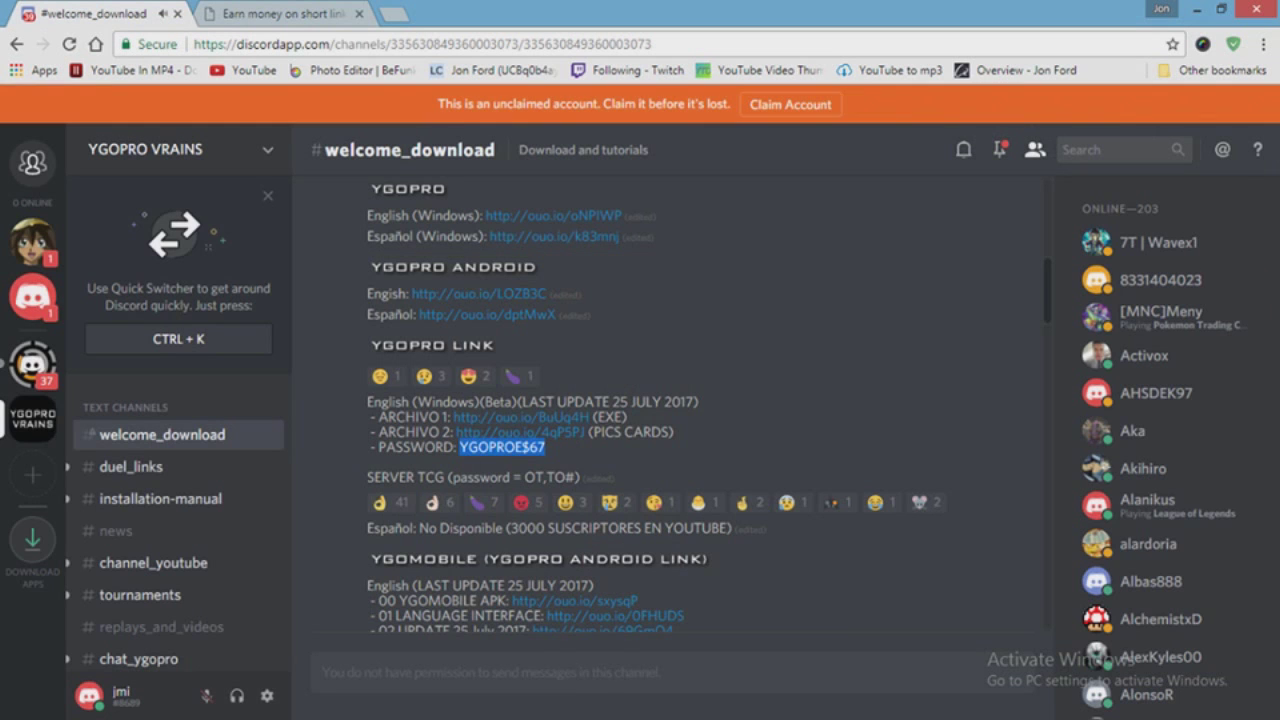
pyautogui.click(560, 432)
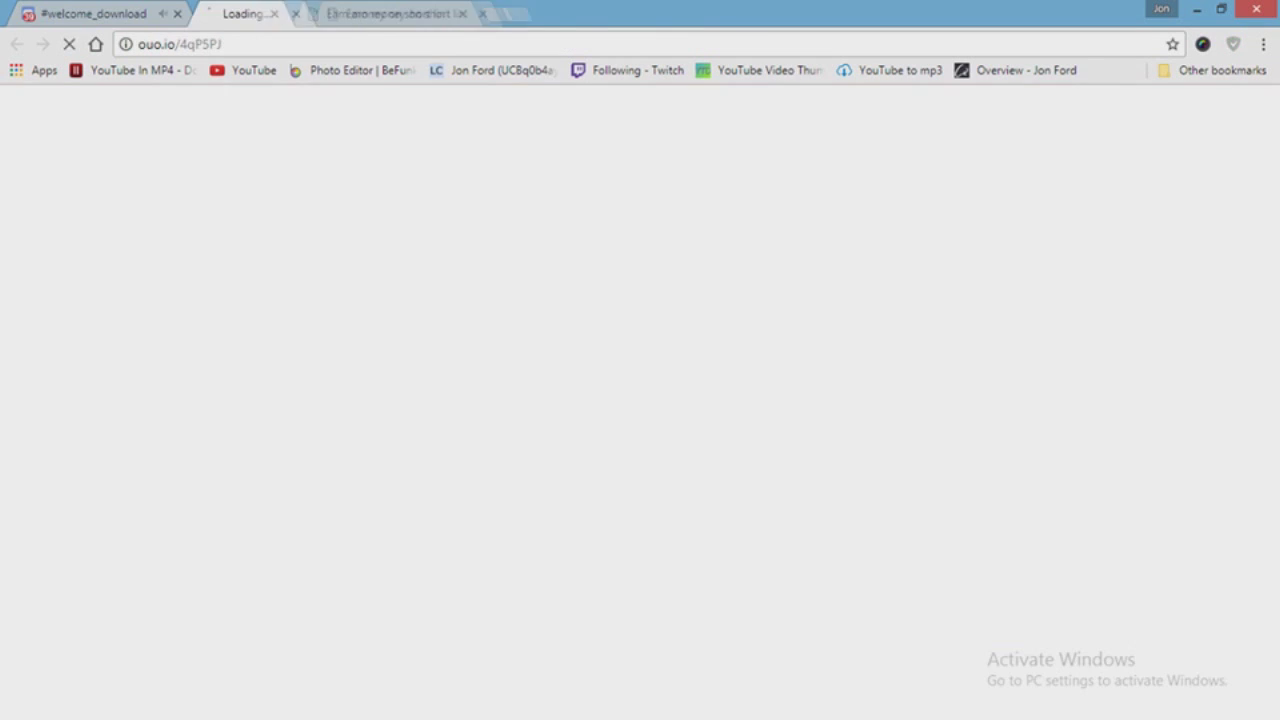
pyautogui.click(513, 405)
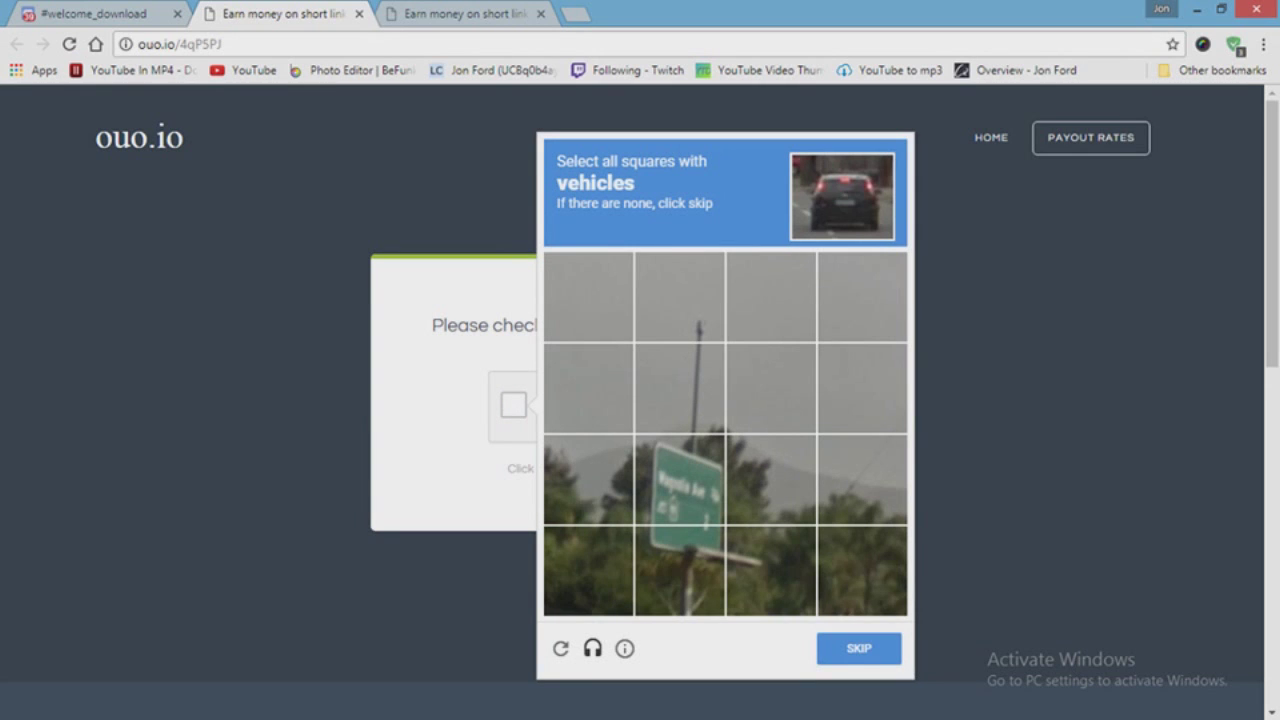
pyautogui.click(359, 14)
pyautogui.click(359, 14)
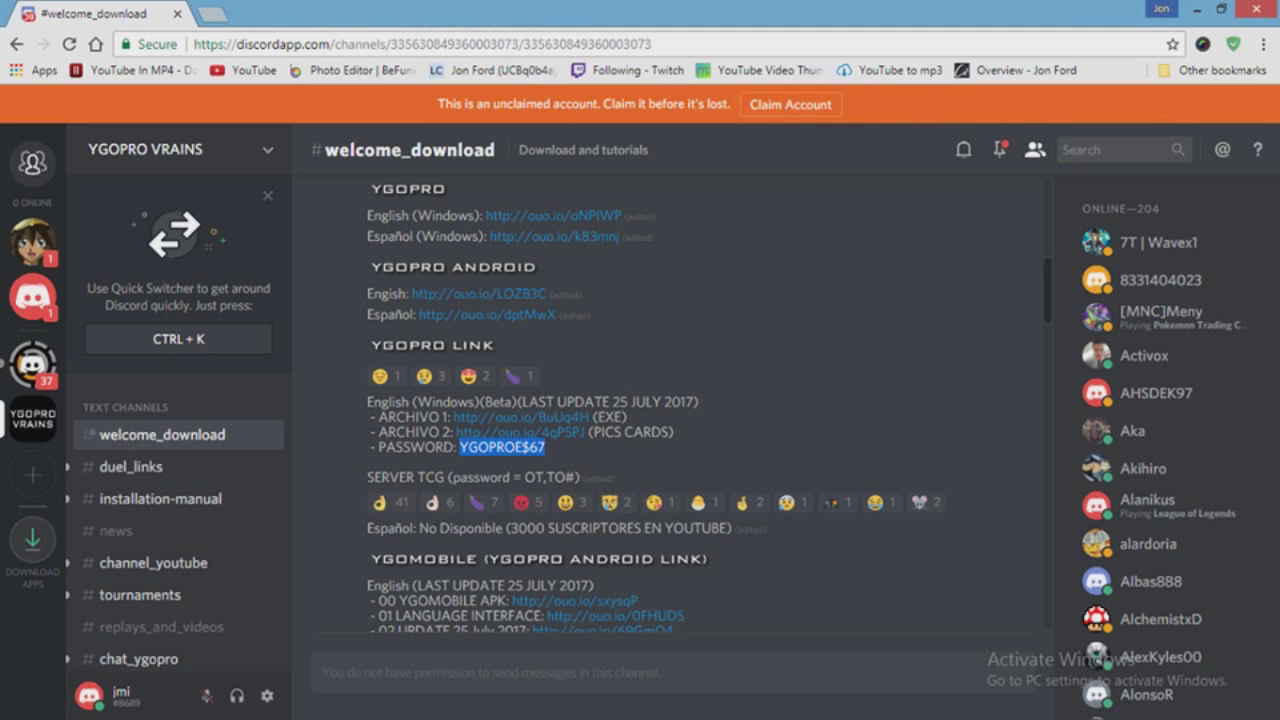
# Open ARCHIVO1.zip from the desktop in WinRAR and drag its entries onto New folder
pyautogui.click(1196, 9)
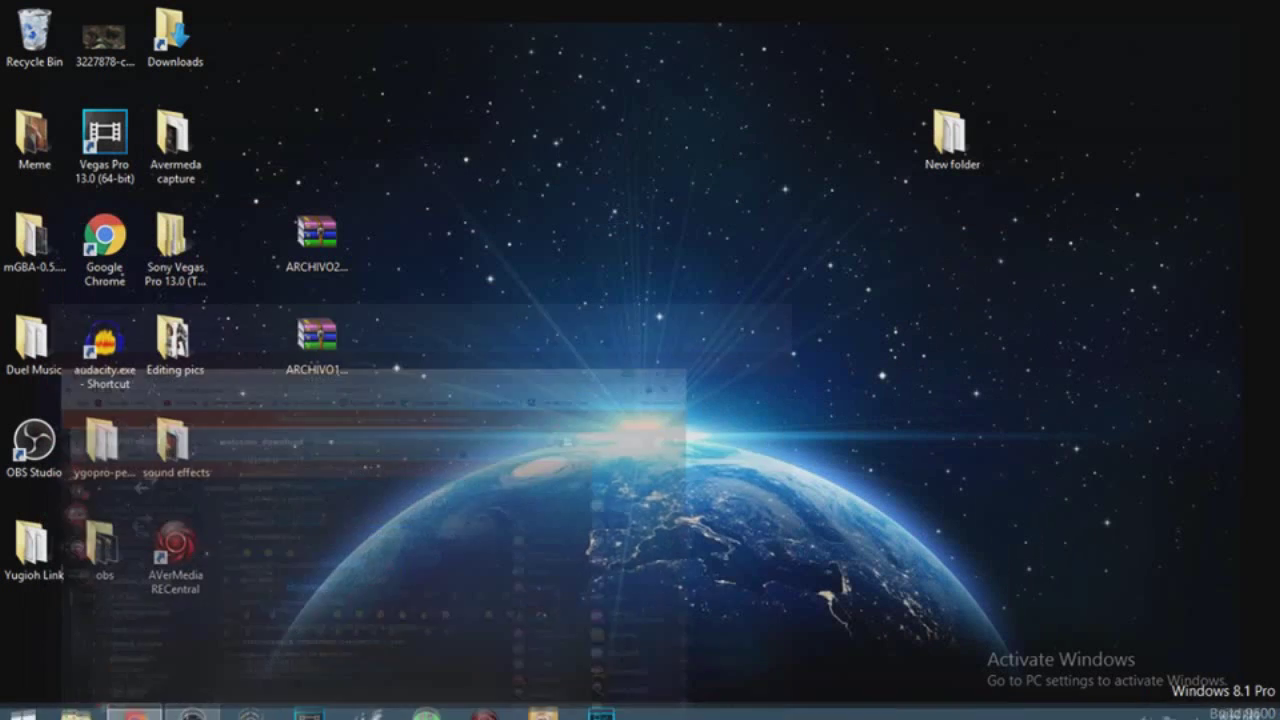
pyautogui.moveTo(384, 162)
pyautogui.mouseDown()
pyautogui.moveTo(337, 396)
pyautogui.moveTo(262, 472)
pyautogui.mouseUp()
pyautogui.click(317, 345)
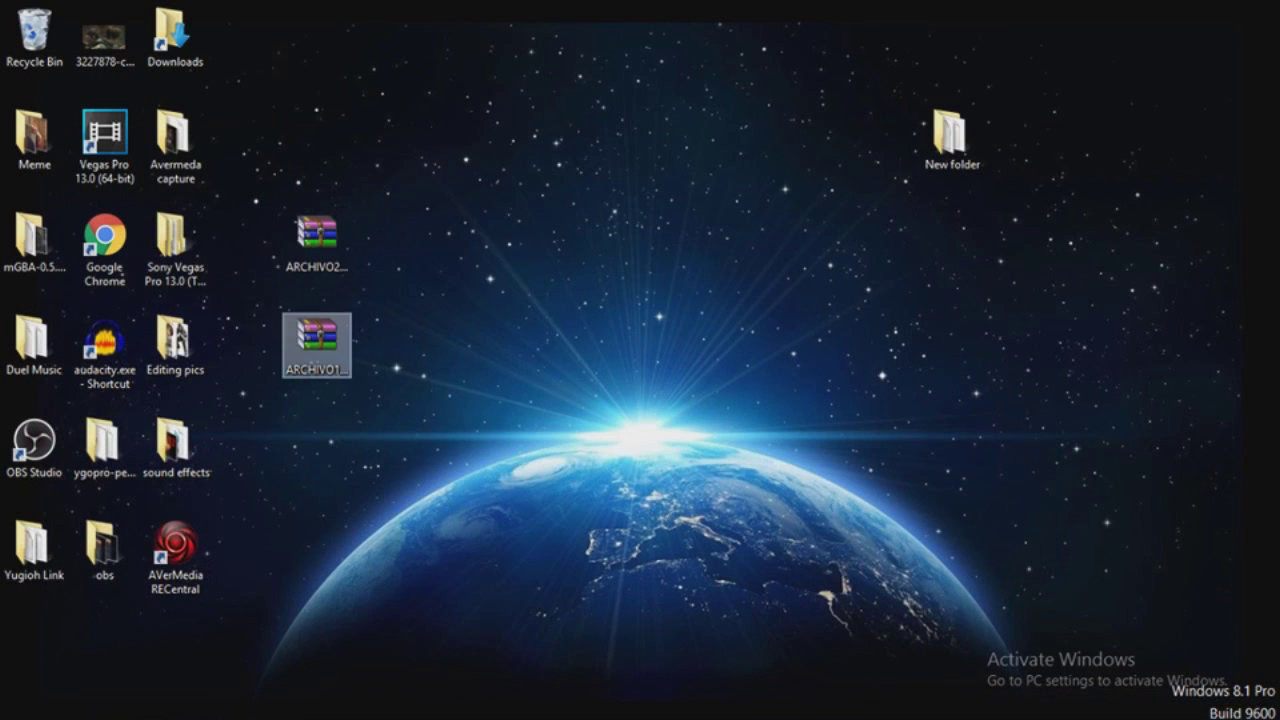
pyautogui.press('Return')
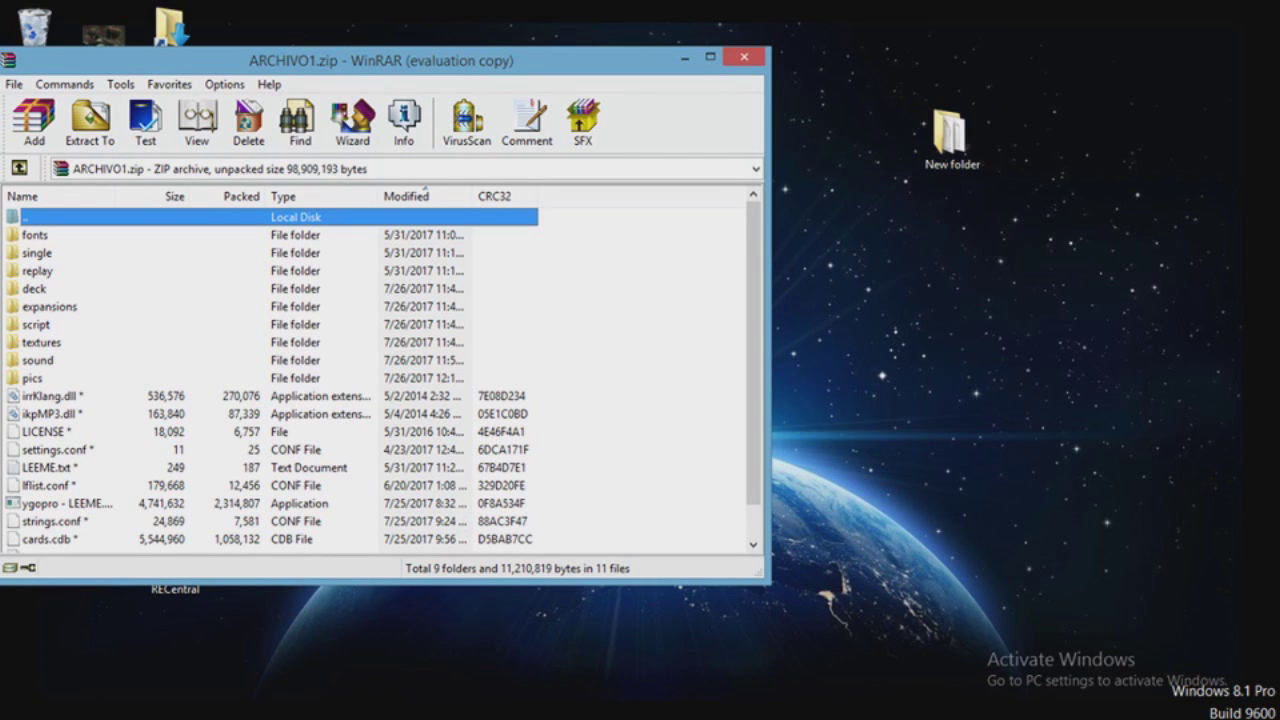
pyautogui.hotkey('shift', 'Down')
pyautogui.hotkey('shift', 'Down')
pyautogui.hotkey('shift', 'Down')
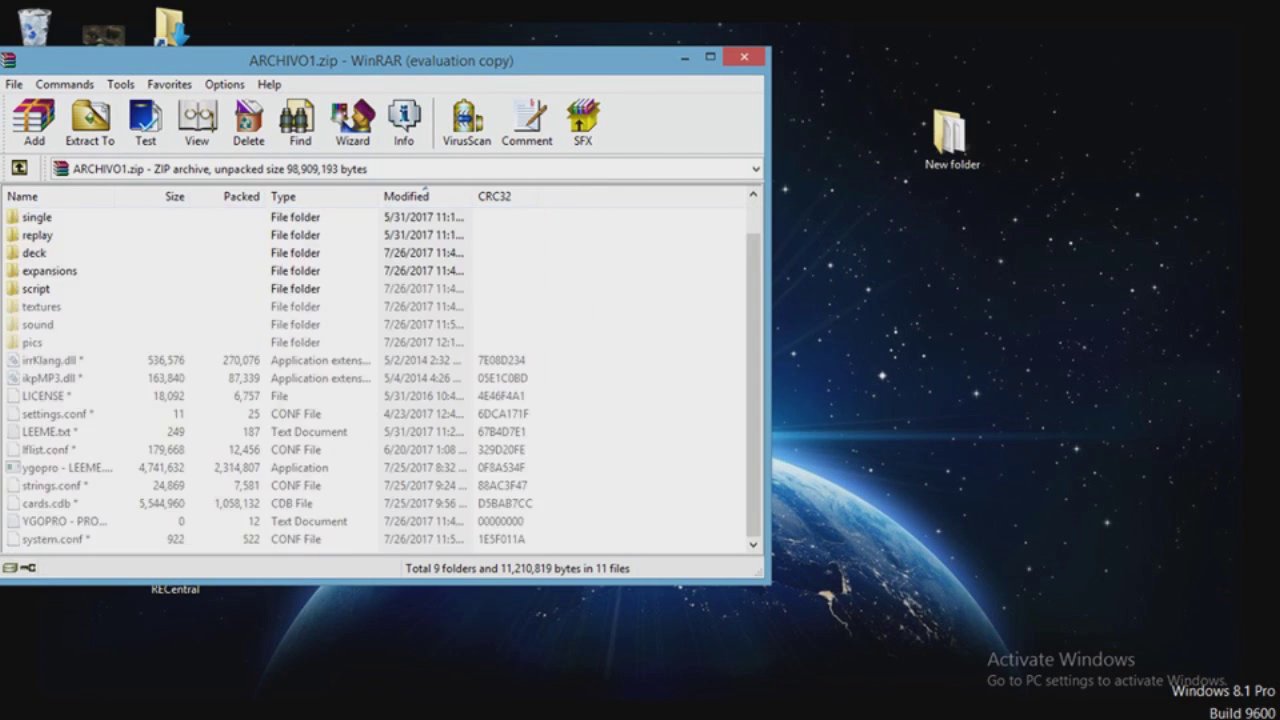
pyautogui.moveTo(650, 280); pyautogui.dragTo(8, 494)
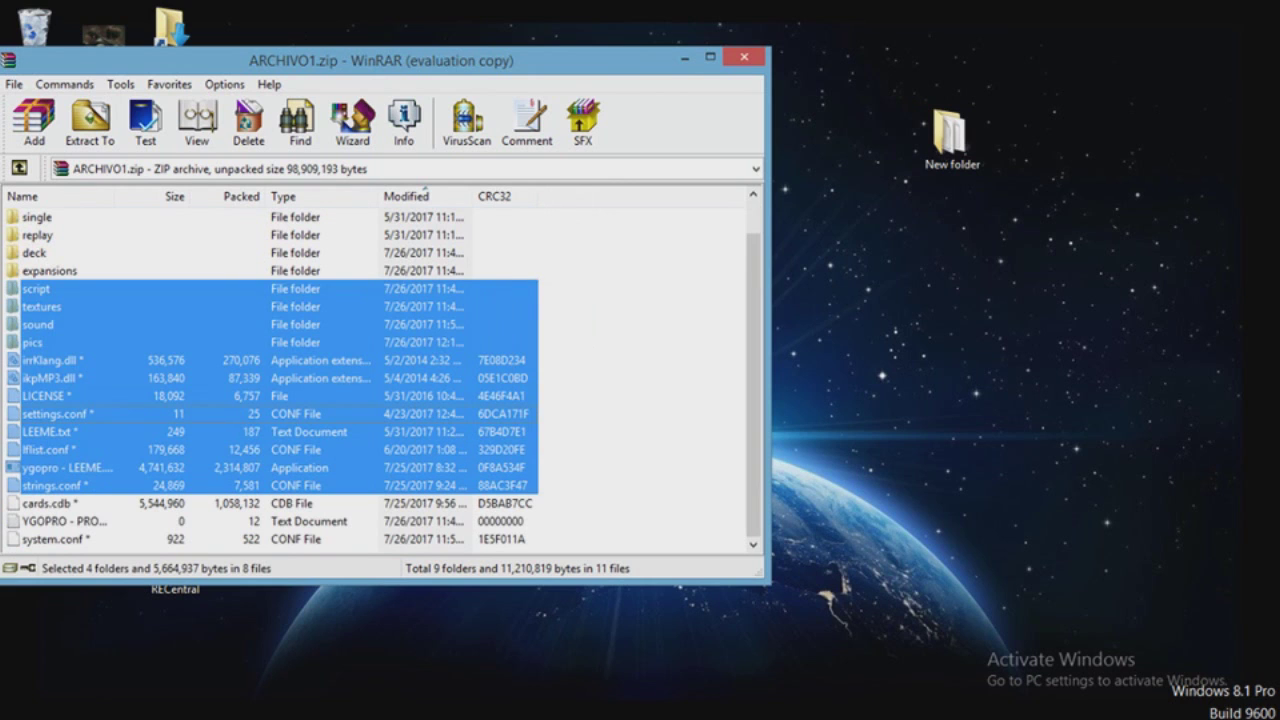
pyautogui.moveTo(618, 544)
pyautogui.mouseDown()
pyautogui.moveTo(538, 534)
pyautogui.moveTo(508, 196)
pyautogui.moveTo(360, 190)
pyautogui.moveTo(343, 243)
pyautogui.moveTo(952, 140)
pyautogui.mouseUp()
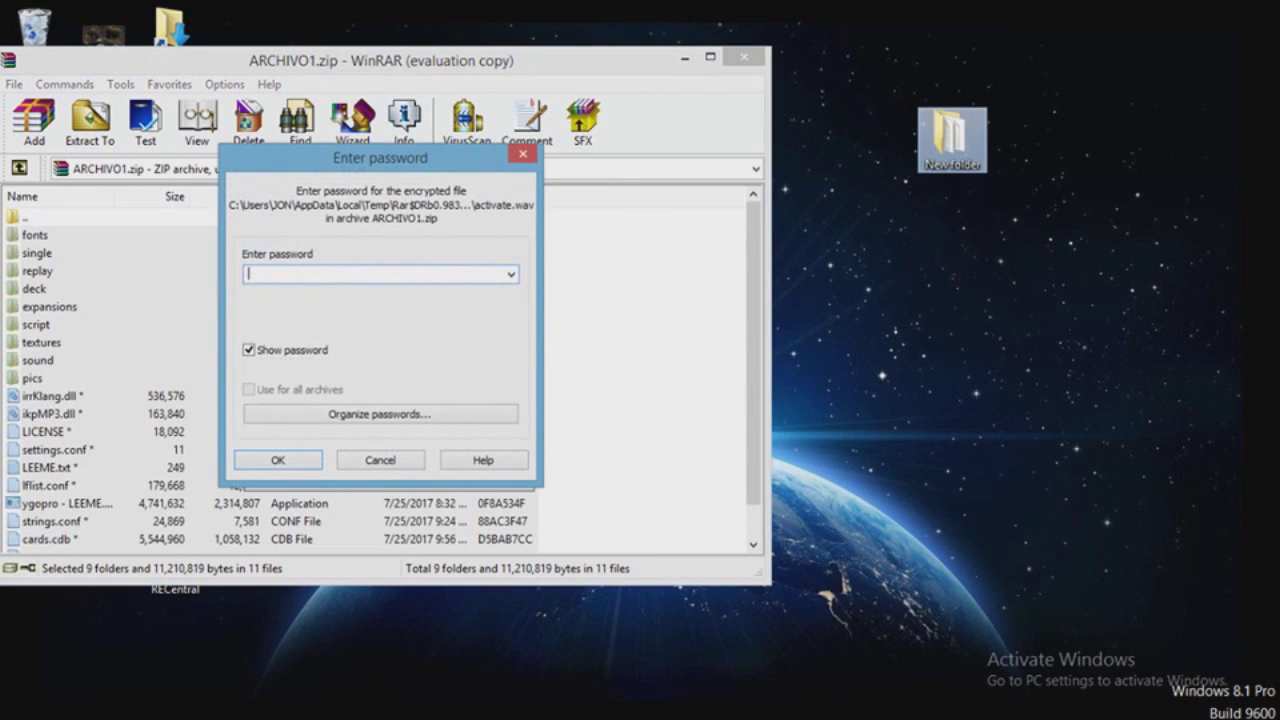
# Paste the copied password, merge into the existing sound folder, and close WinRAR
pyautogui.rightClick(324, 276)
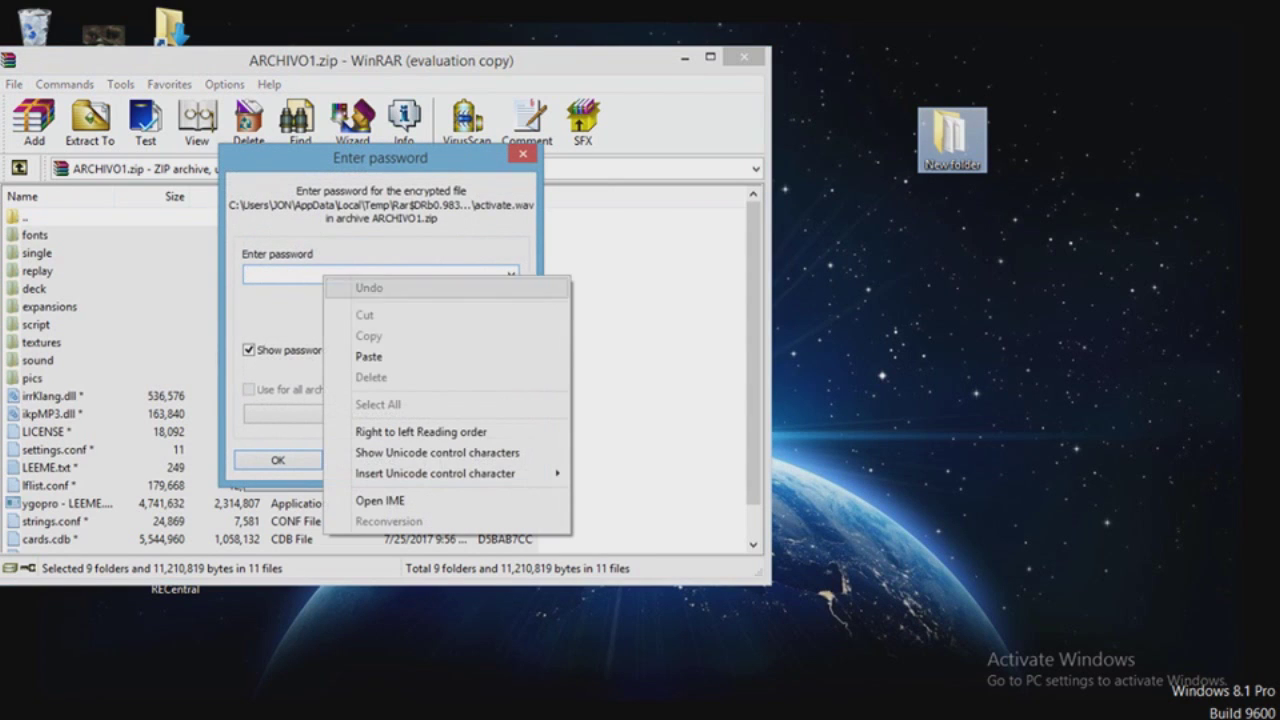
pyautogui.click(350, 355)
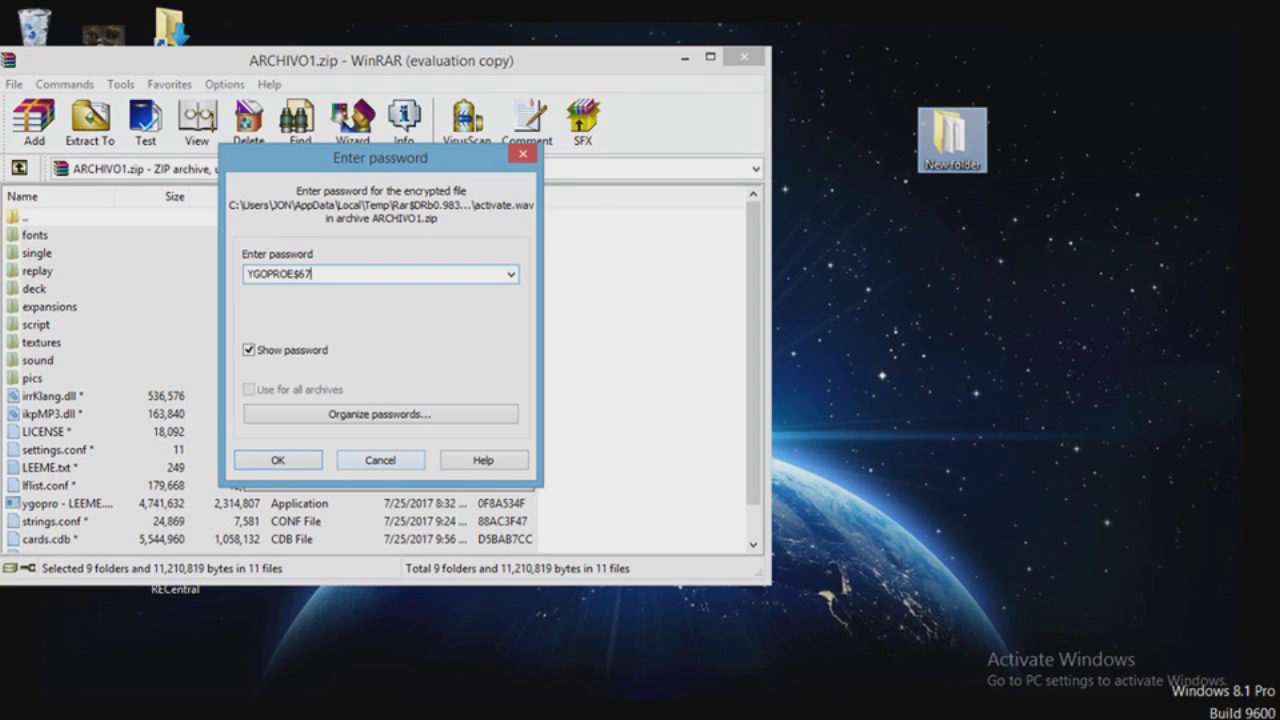
pyautogui.press('Return')
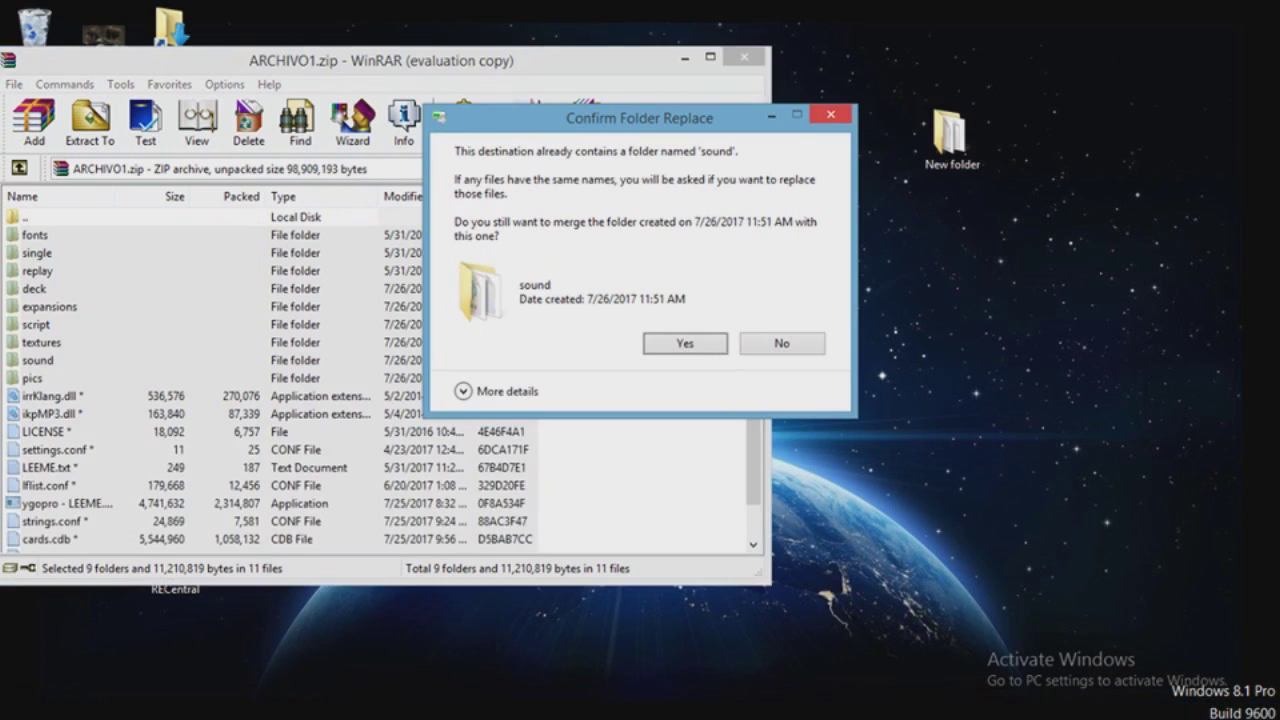
pyautogui.click(685, 343)
pyautogui.click(744, 57)
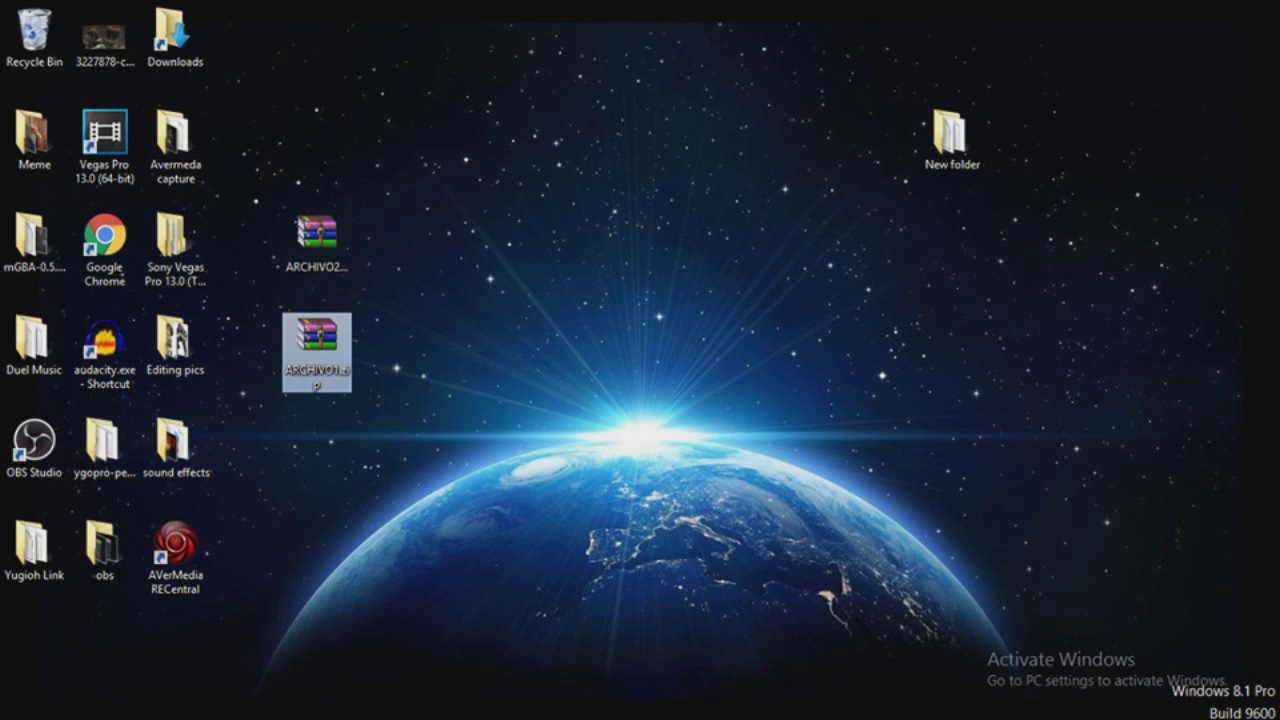
# Open ARCHIVO2.zip, dismiss the trial notice, and drag its pics folder onto New folder
pyautogui.click(316, 240)
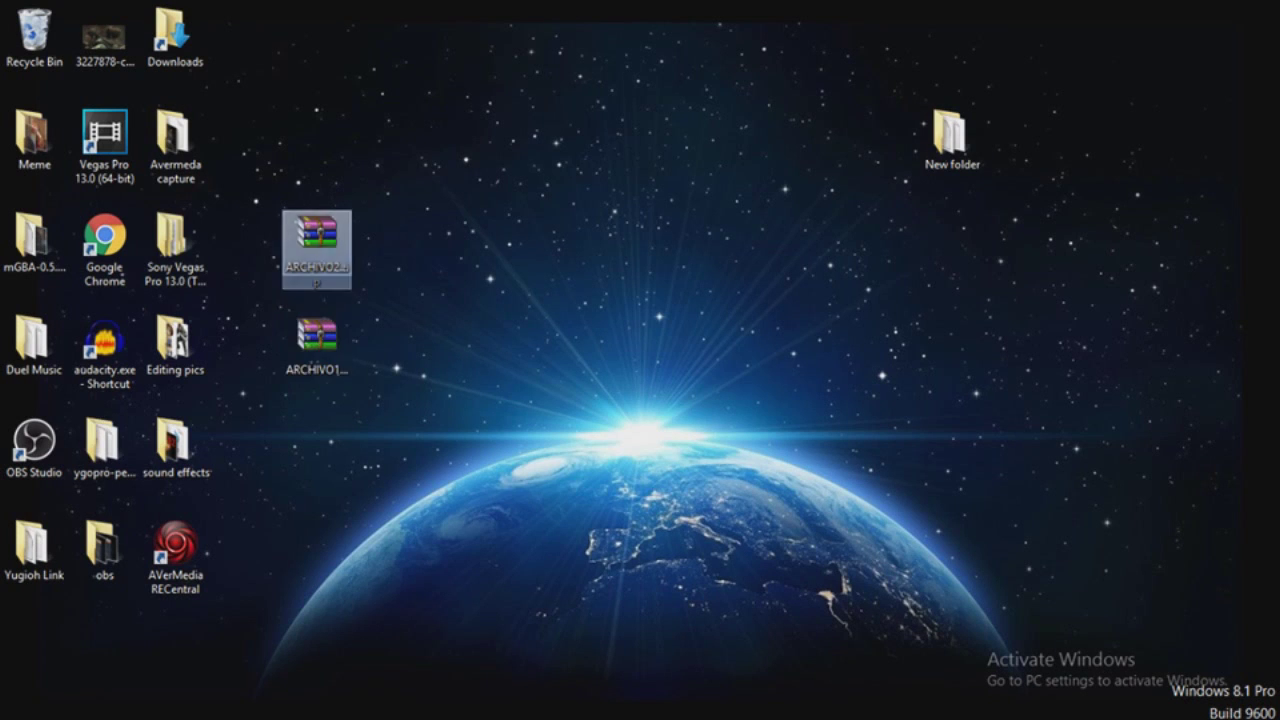
pyautogui.press('Return')
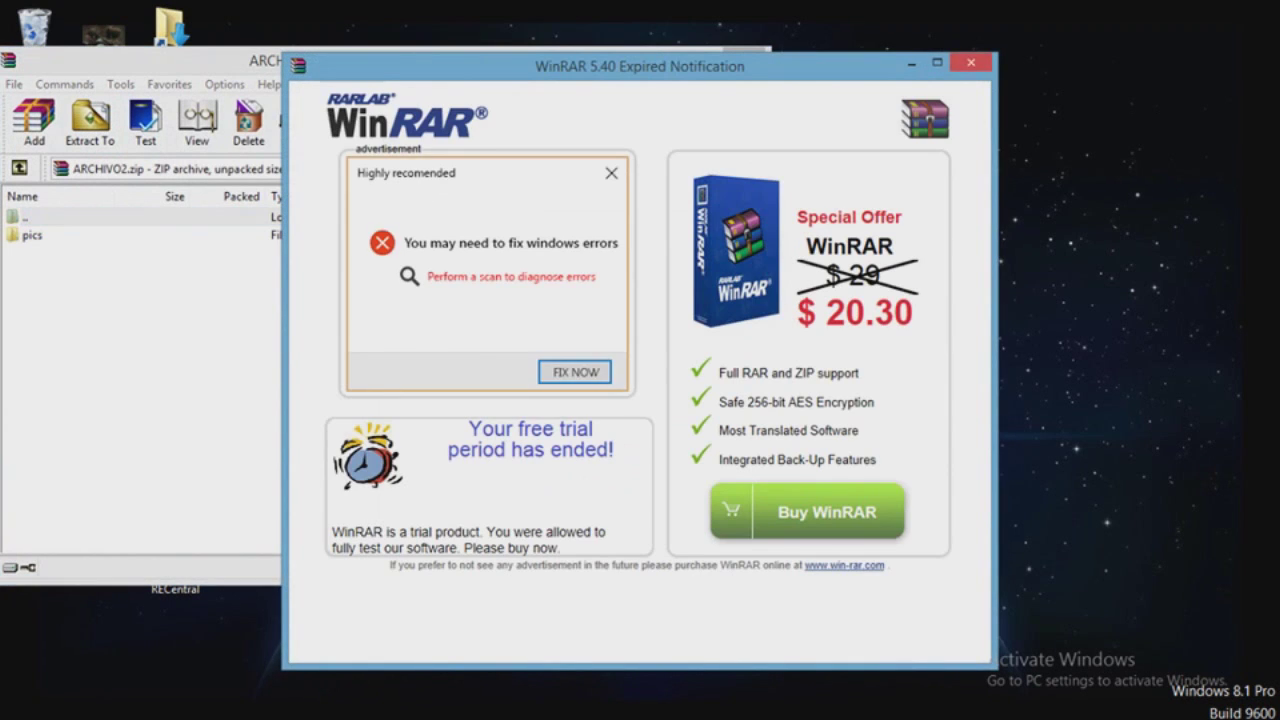
pyautogui.press('Escape')
pyautogui.click(32, 235)
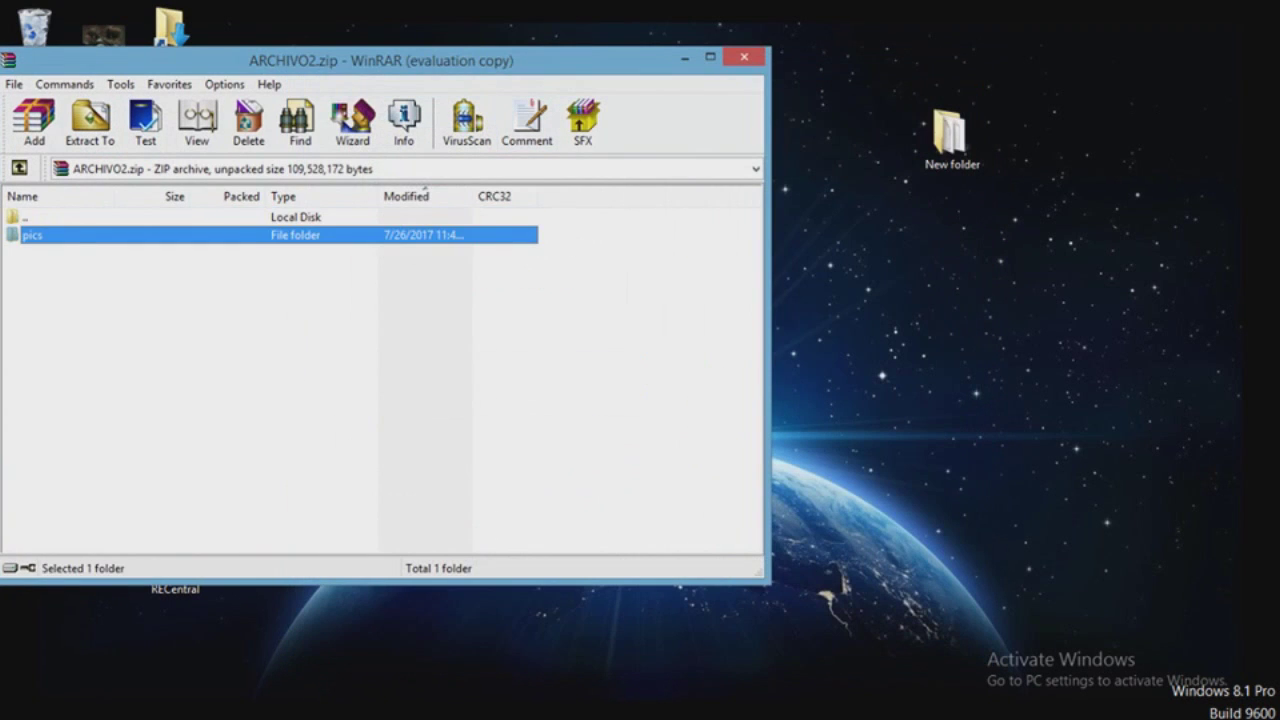
pyautogui.moveTo(32, 235); pyautogui.dragTo(950, 140)
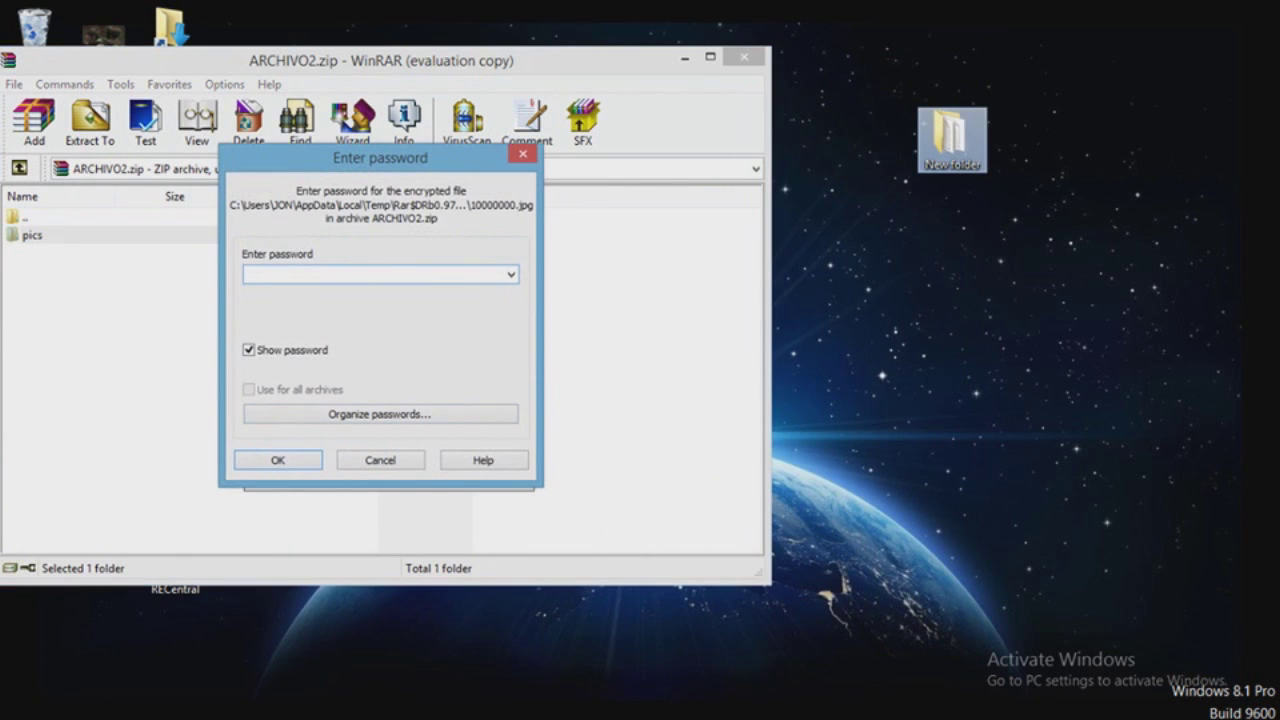
# Paste the archive password, confirm it, and merge with the existing pics folder
pyautogui.rightClick(326, 274)
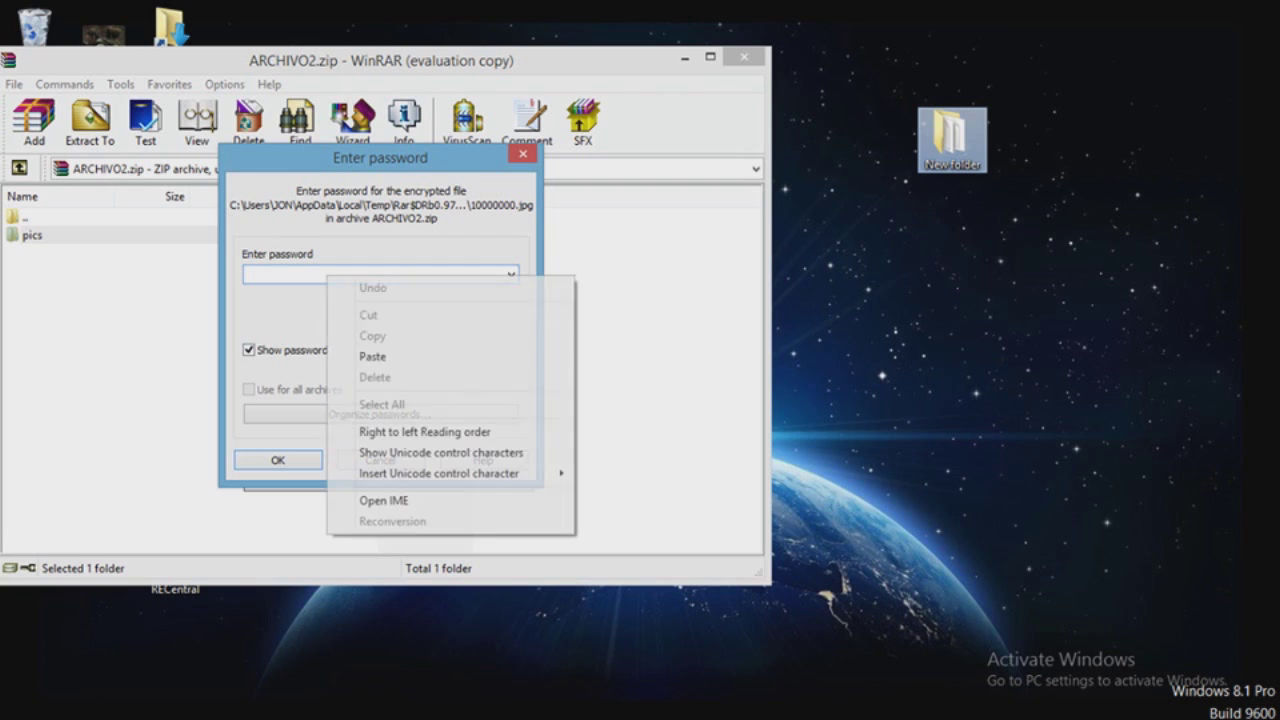
pyautogui.click(370, 357)
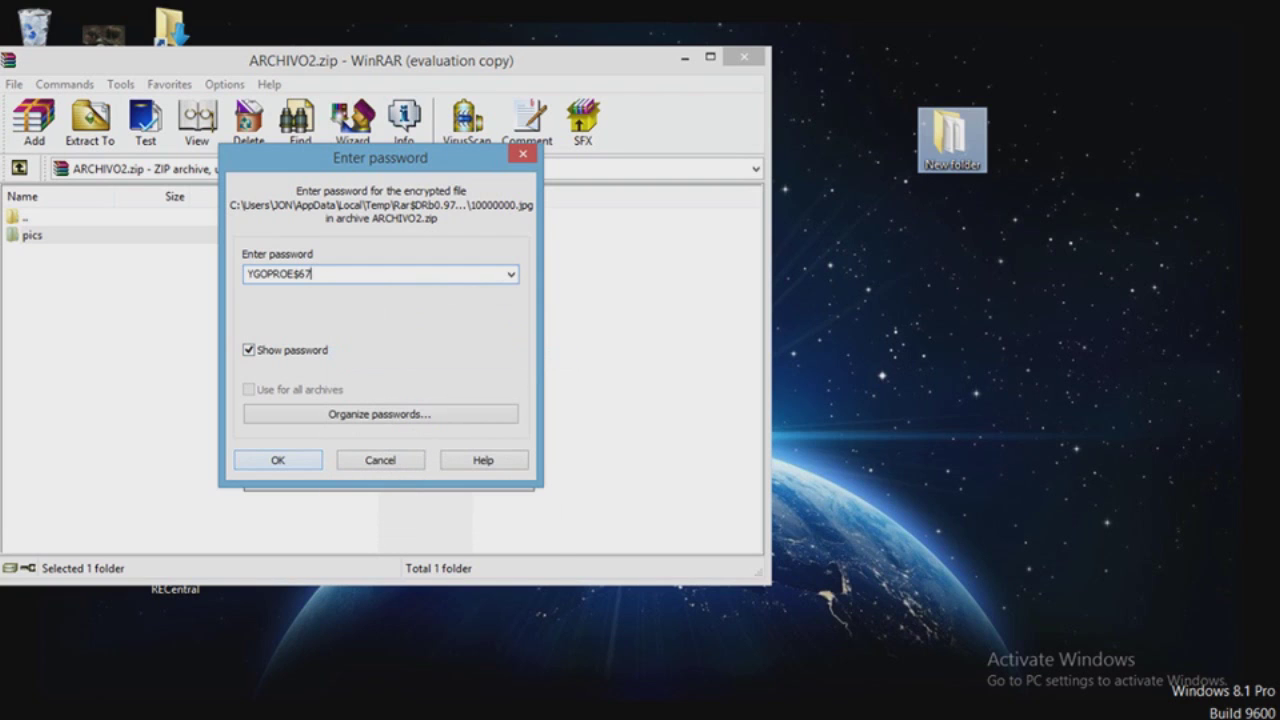
pyautogui.click(380, 460)
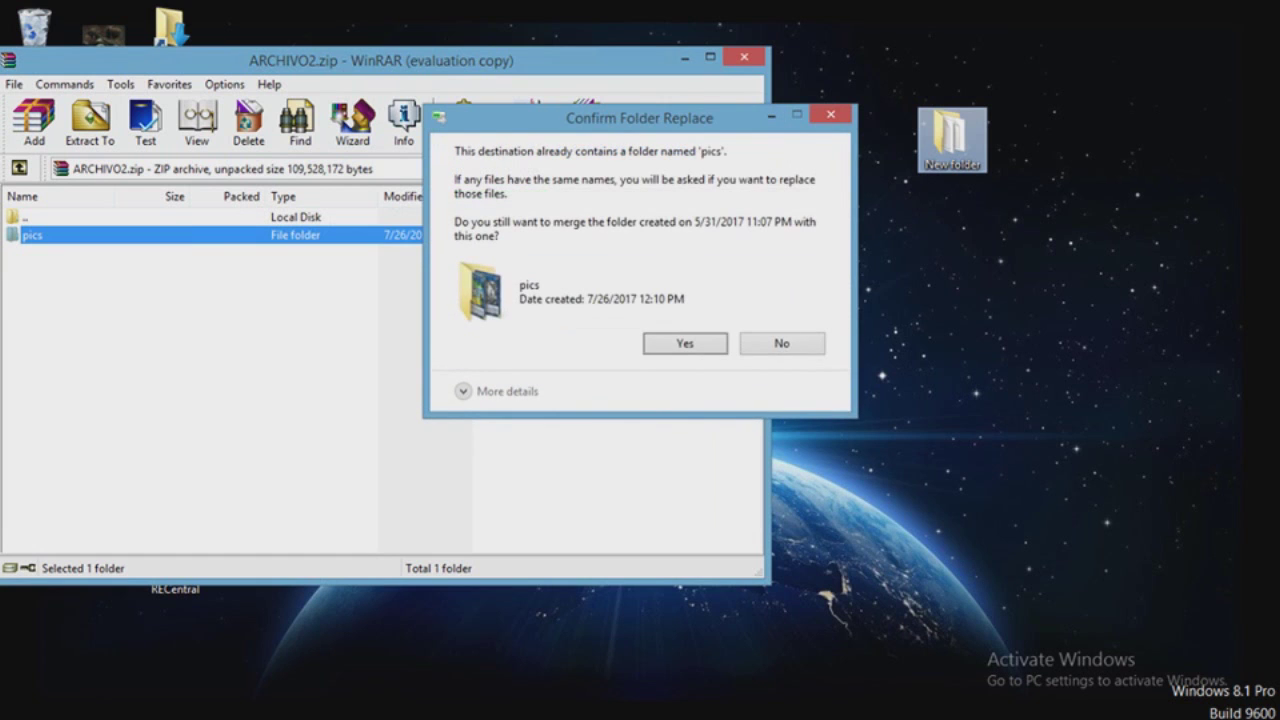
pyautogui.click(685, 343)
# Close WinRAR, open New folder, launch ygopro - LEEME.txt.exe and open its replay viewer
pyautogui.click(743, 57)
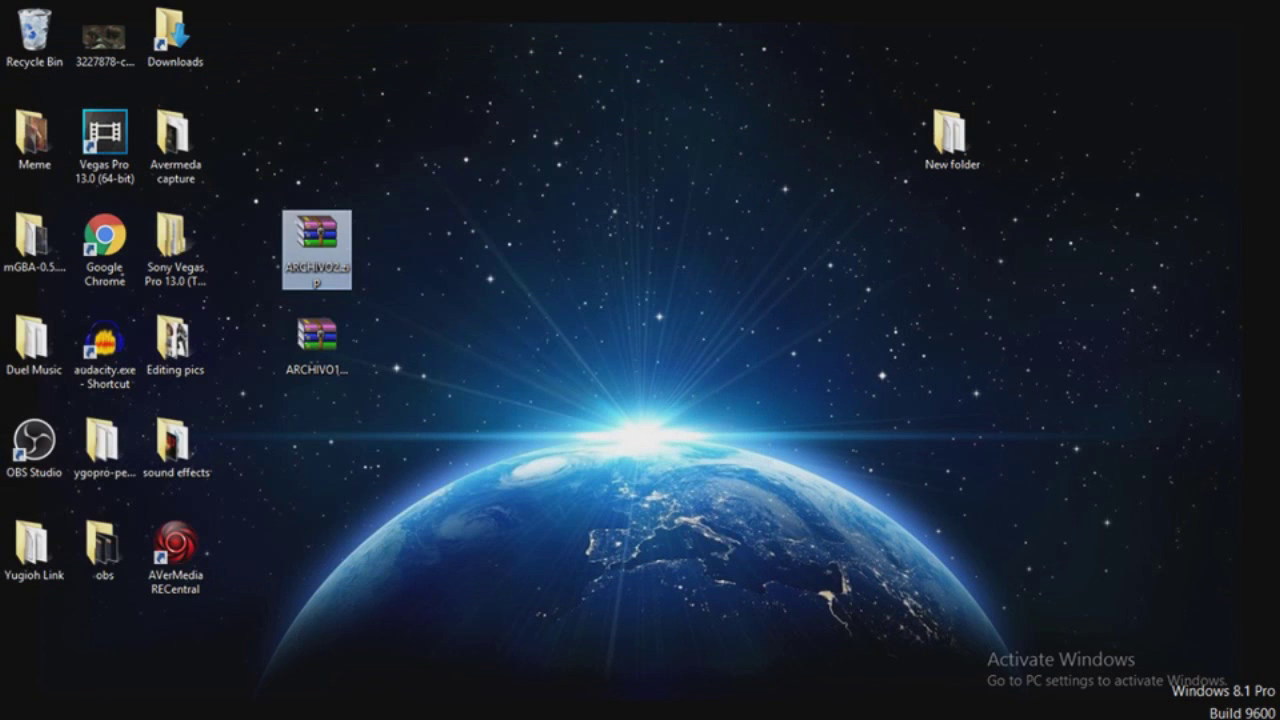
pyautogui.moveTo(950, 132)
pyautogui.mouseDown()
pyautogui.moveTo(666, 206)
pyautogui.moveTo(668, 235)
pyautogui.mouseUp()
pyautogui.doubleClick(668, 238)
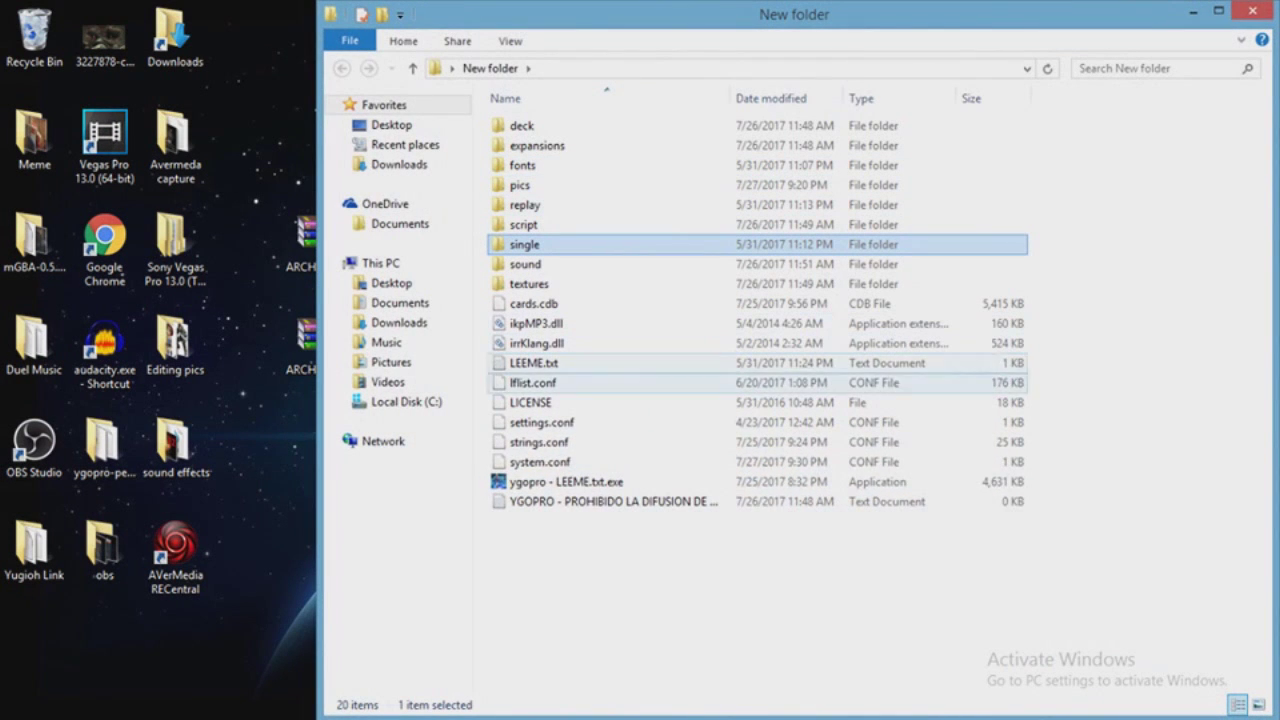
pyautogui.doubleClick(566, 481)
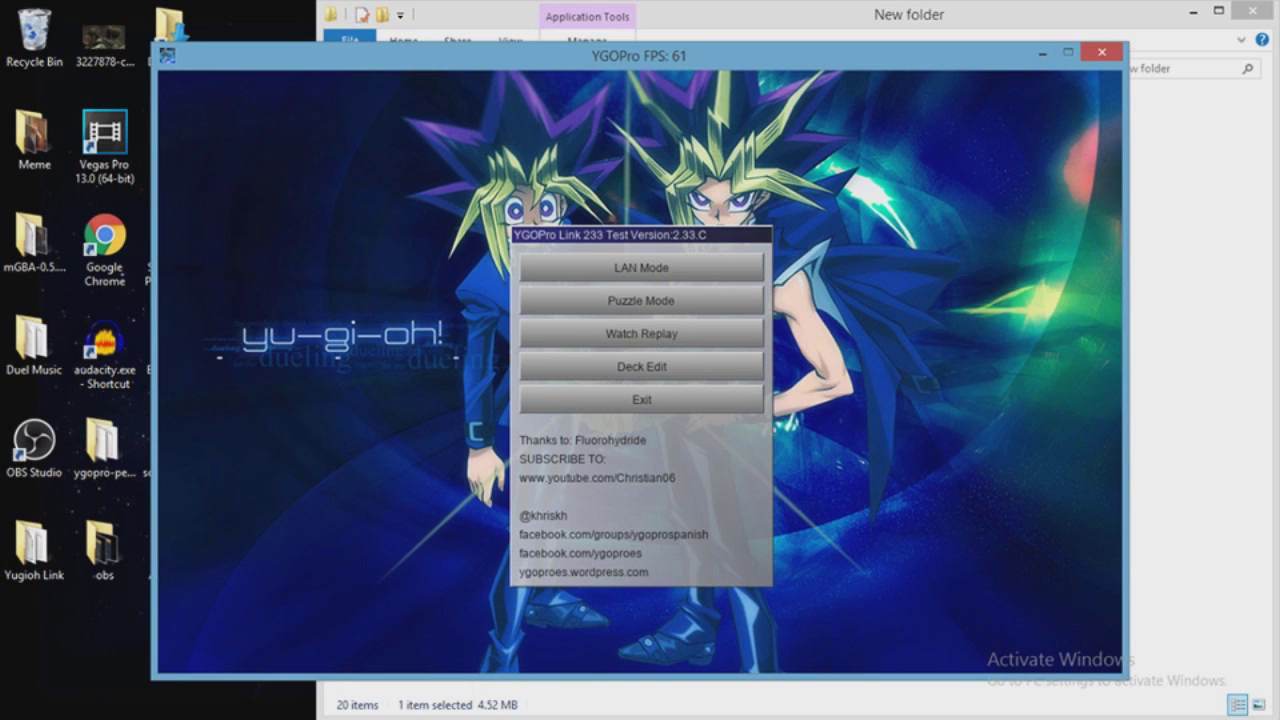
pyautogui.click(641, 333)
pyautogui.press('Escape')
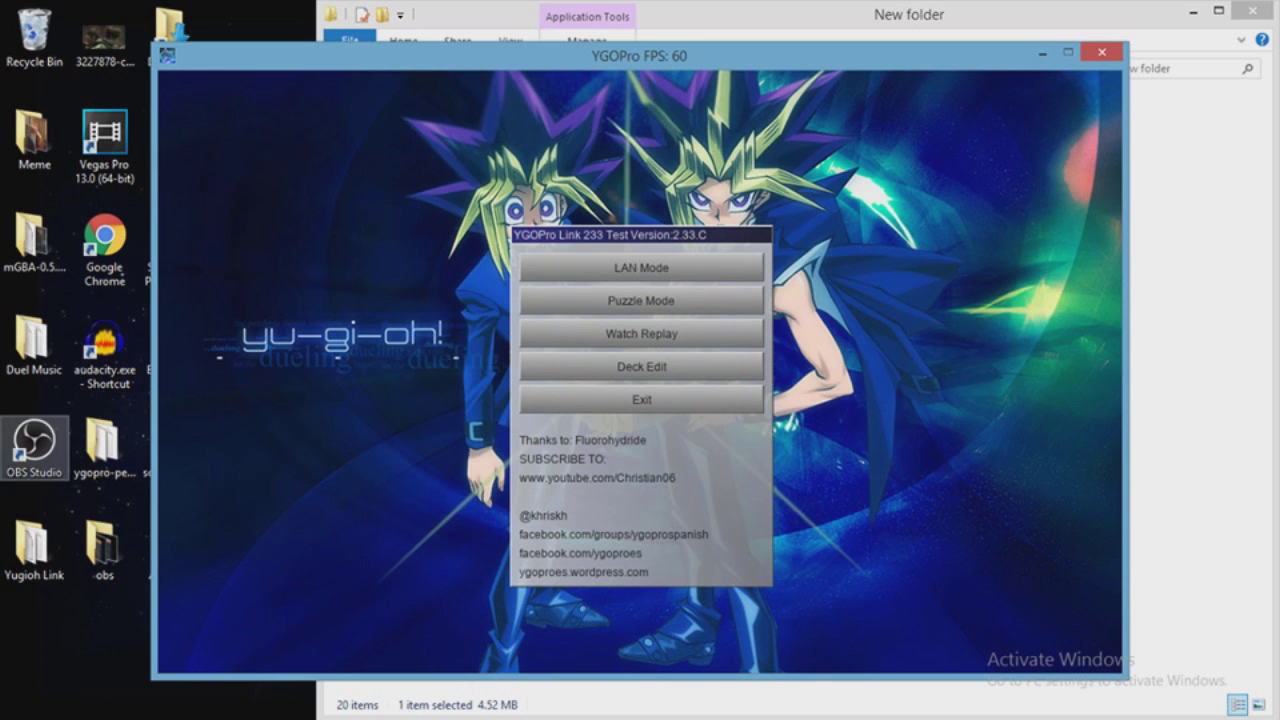
pyautogui.click(105, 450)
pyautogui.doubleClick(105, 450)
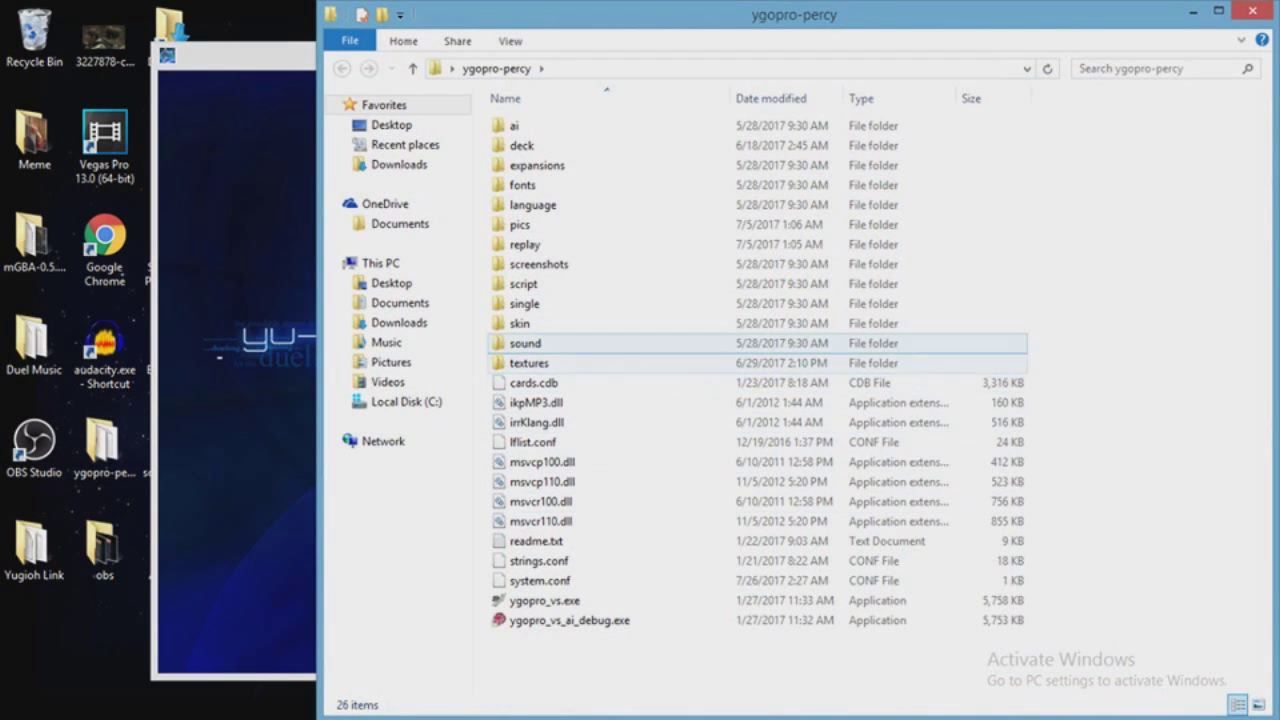
pyautogui.doubleClick(545, 600)
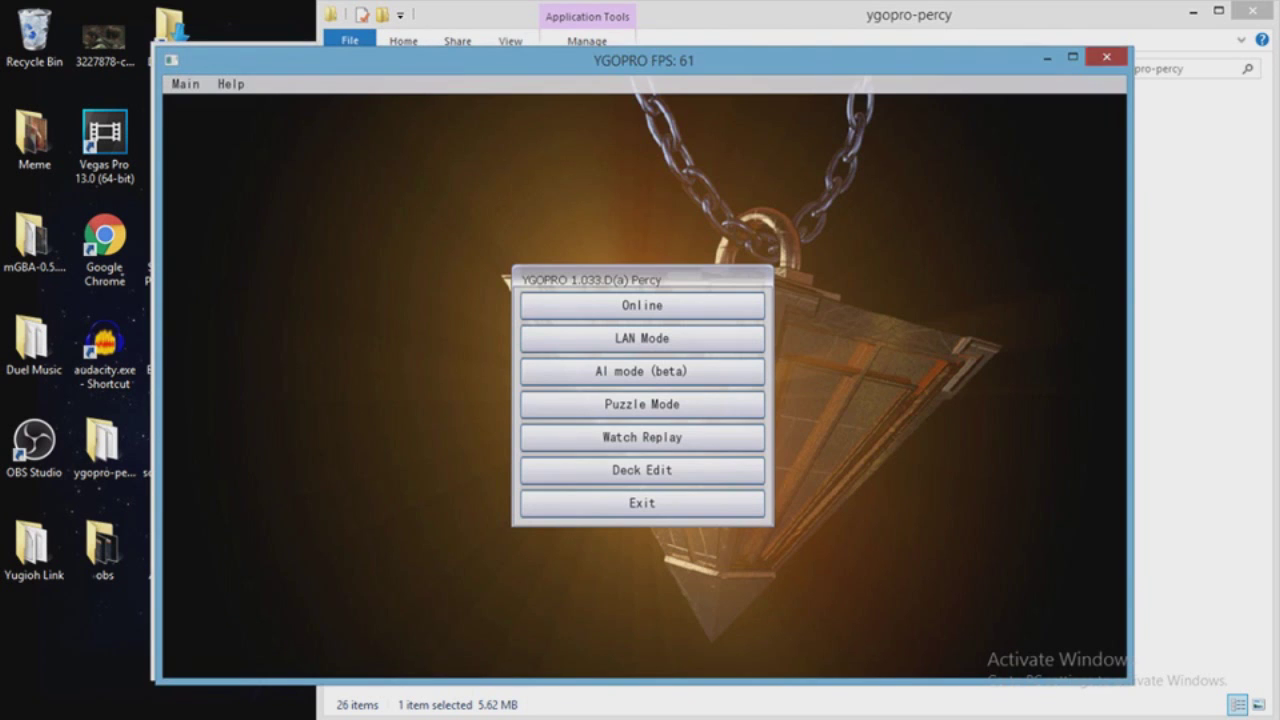
pyautogui.click(1106, 57)
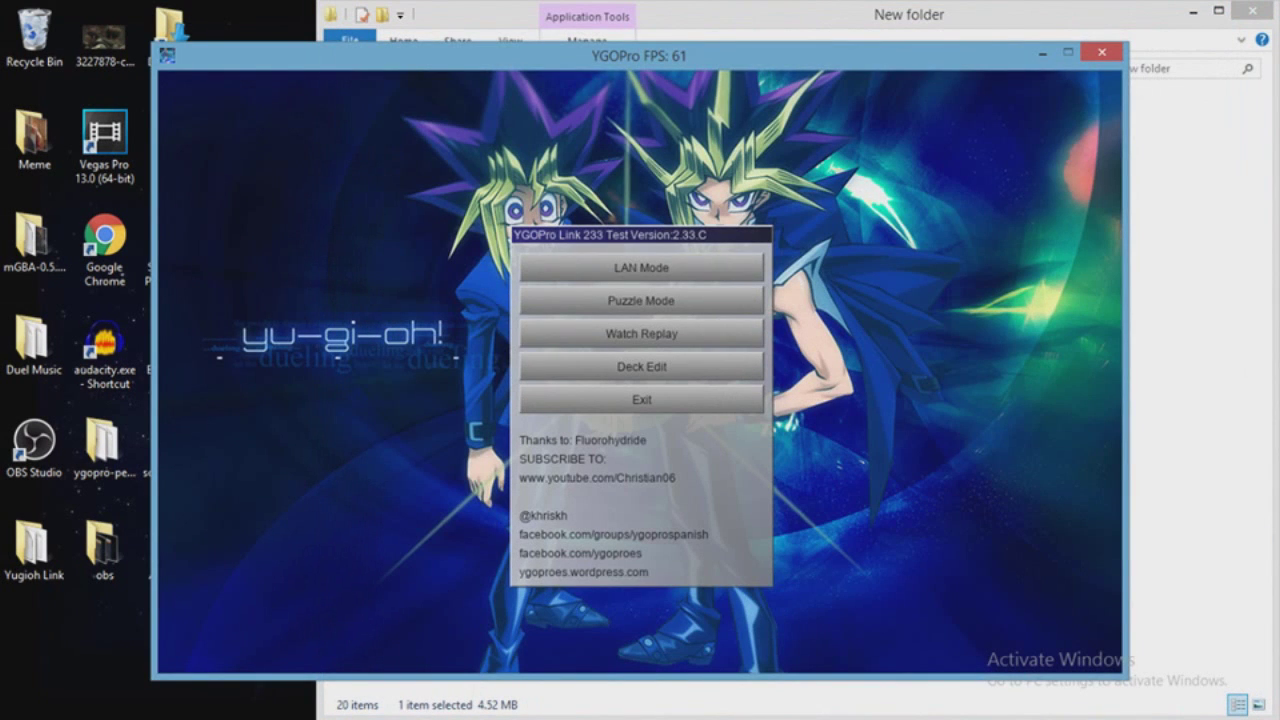
pyautogui.click(641, 267)
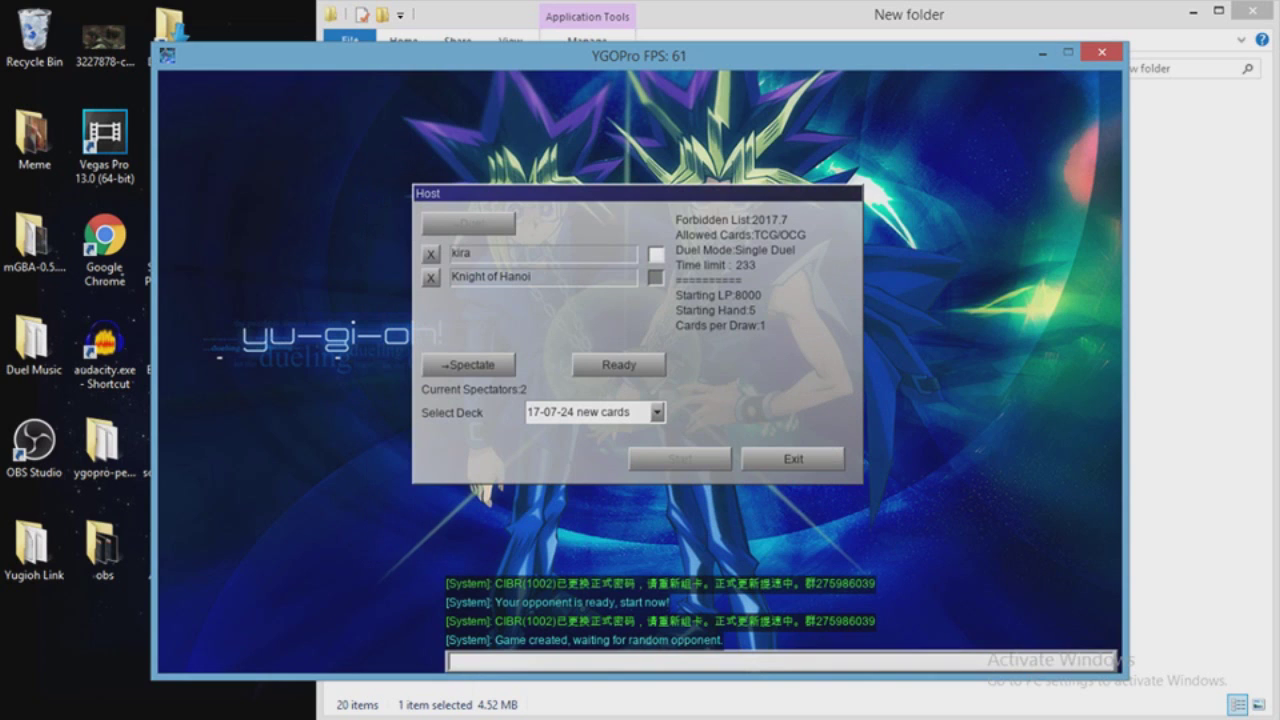
pyautogui.click(793, 459)
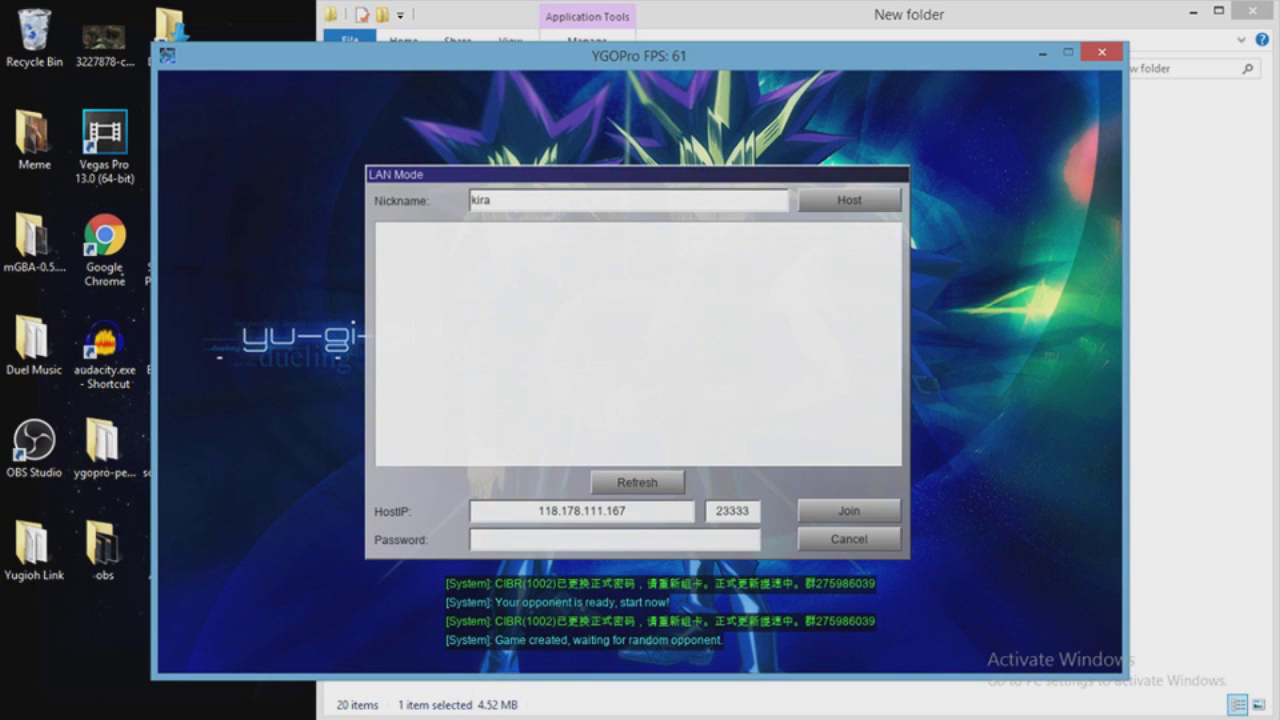
pyautogui.press('Escape')
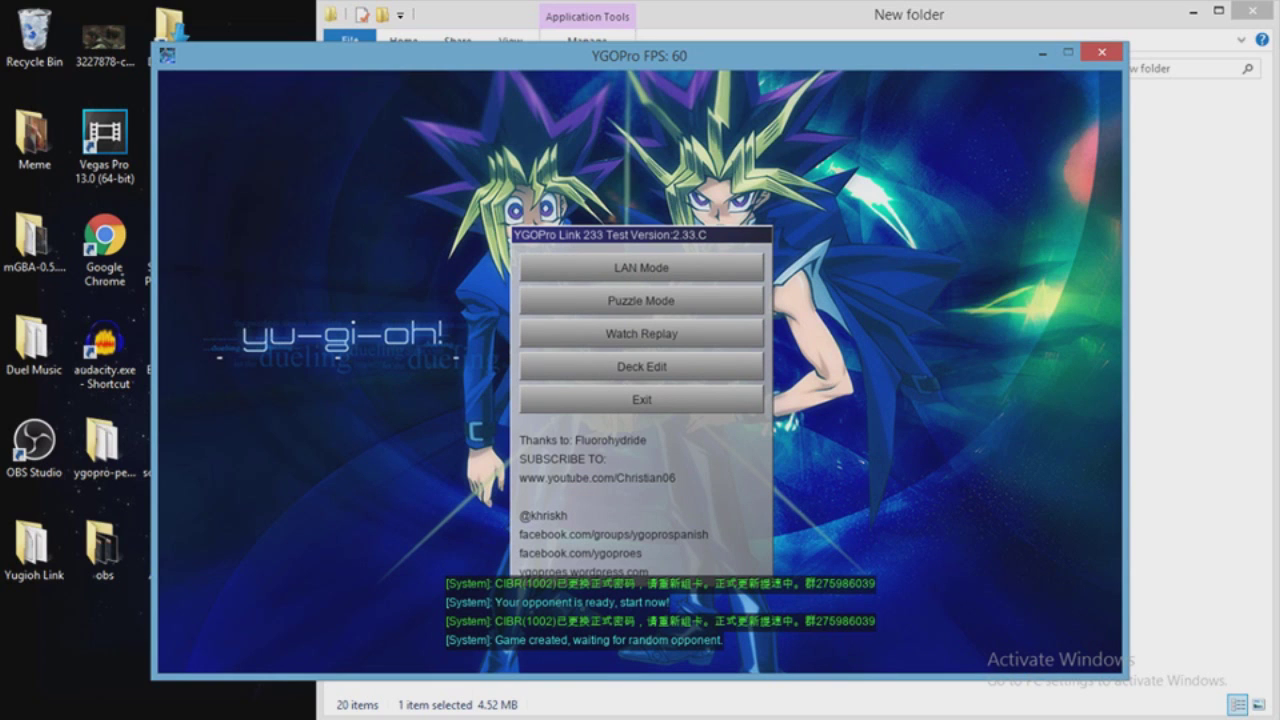
# Open the deck editor and switch from the 17-07-24 offical cards deck to new cards
pyautogui.click(642, 366)
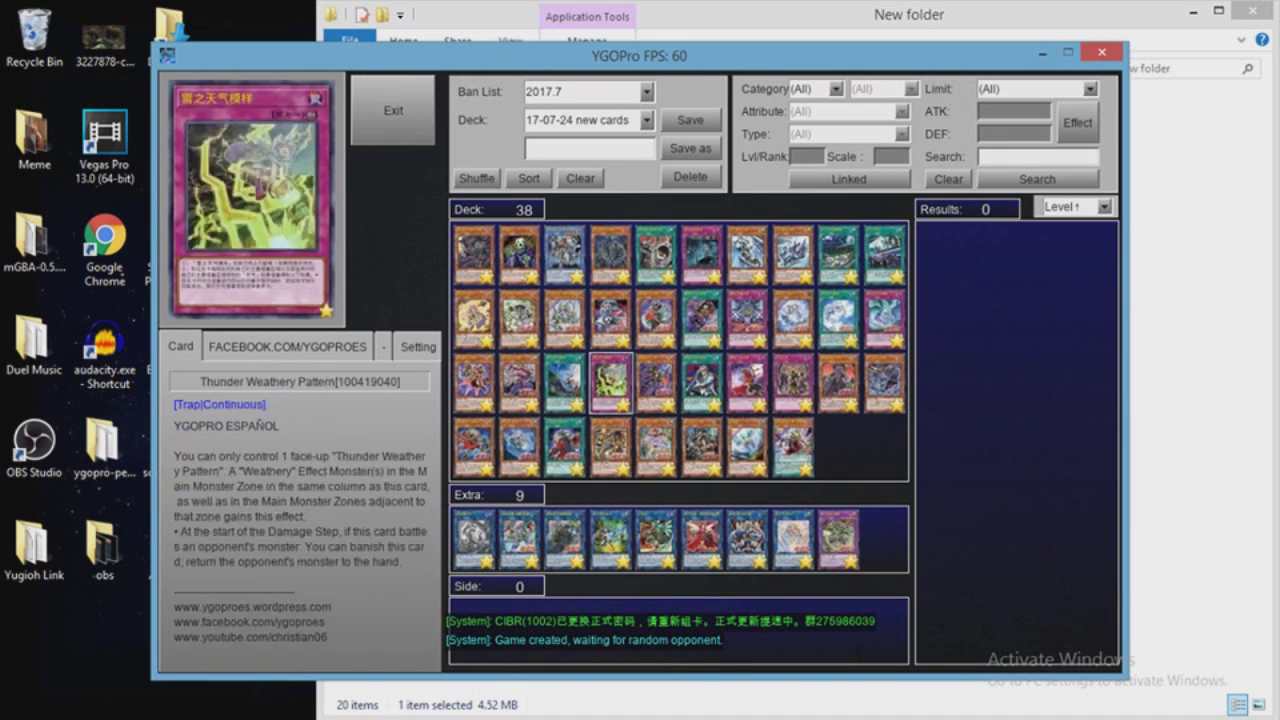
pyautogui.click(585, 120)
pyautogui.click(585, 120)
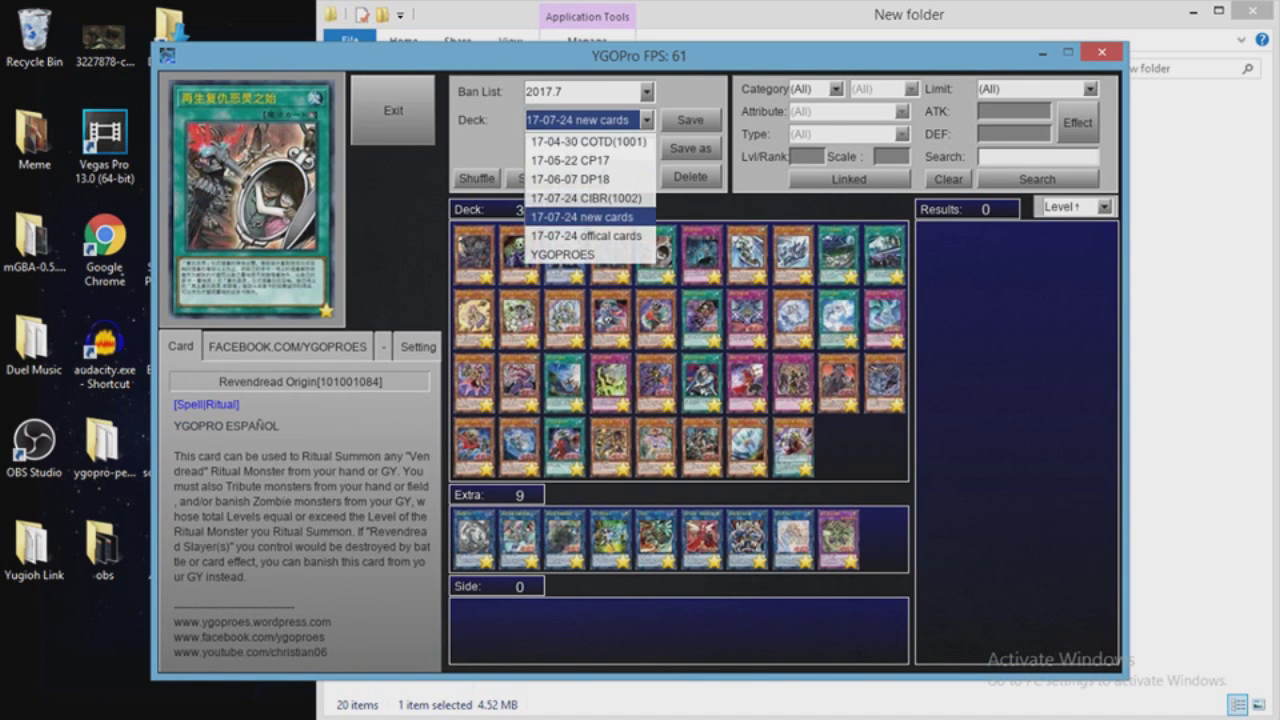
pyautogui.click(585, 197)
pyautogui.click(585, 120)
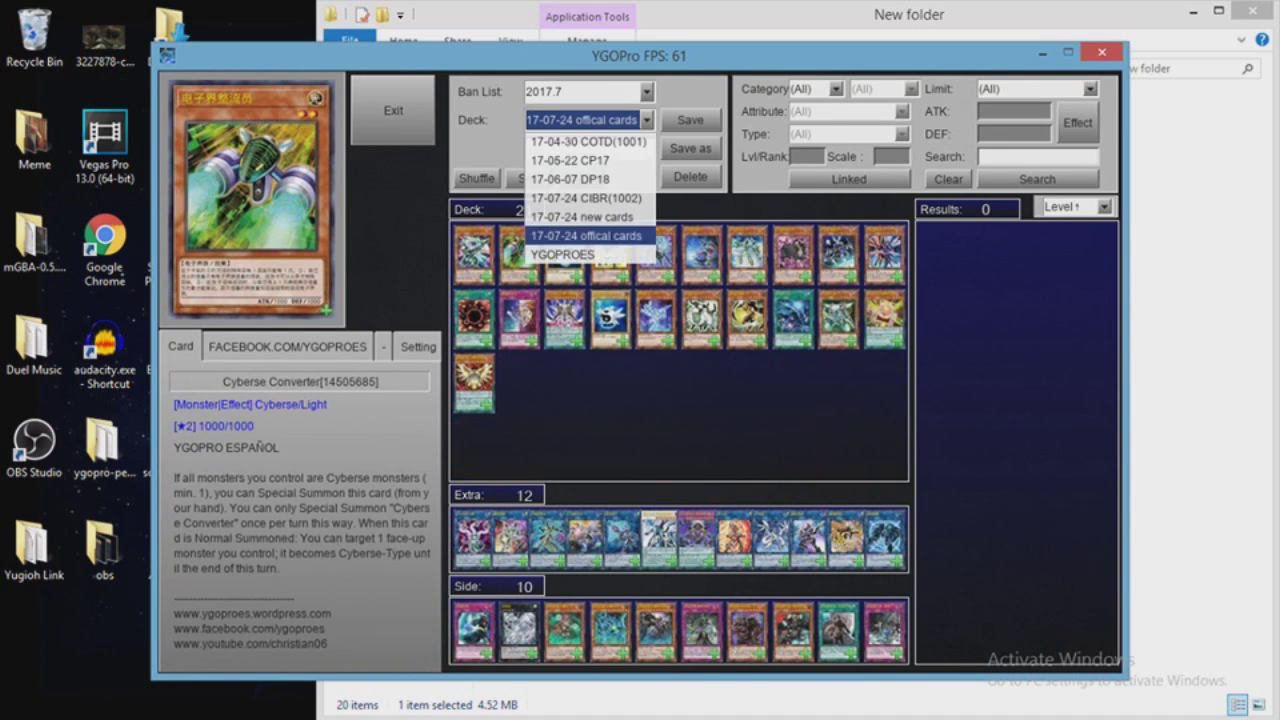
pyautogui.click(585, 213)
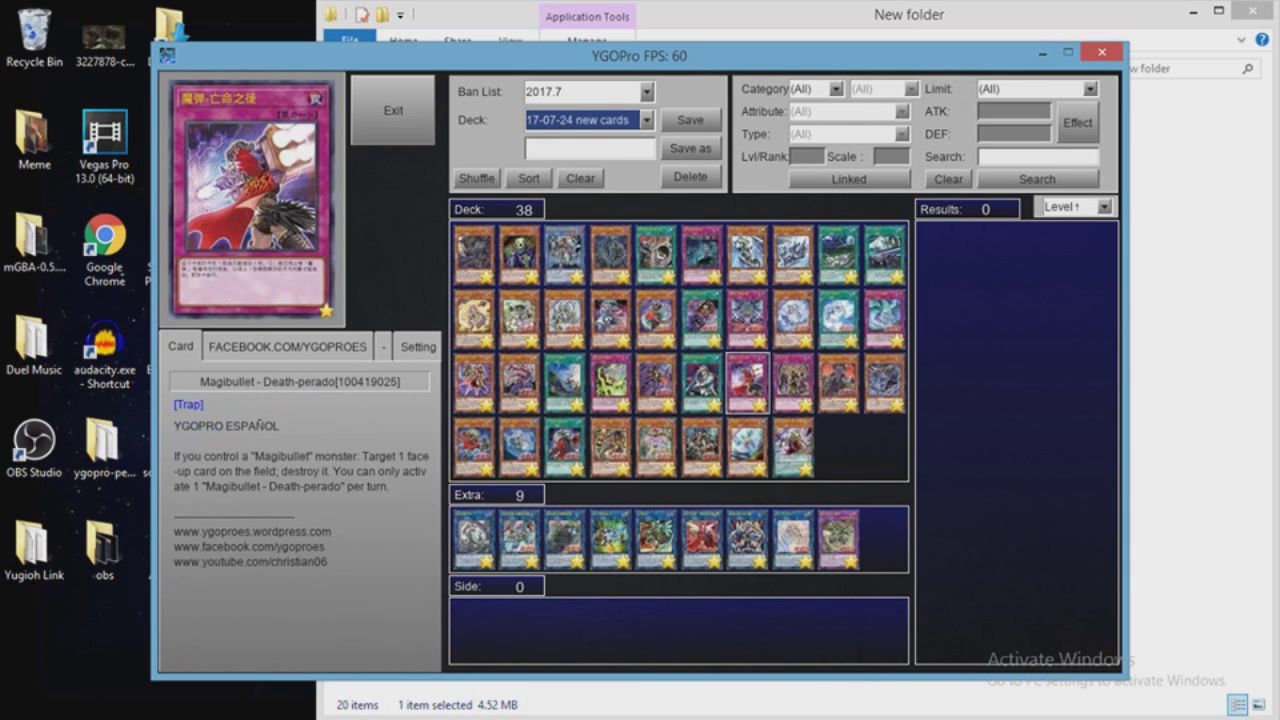
# Move Magibullet - Death-perado up into the second row of the new cards deck
pyautogui.click(585, 120)
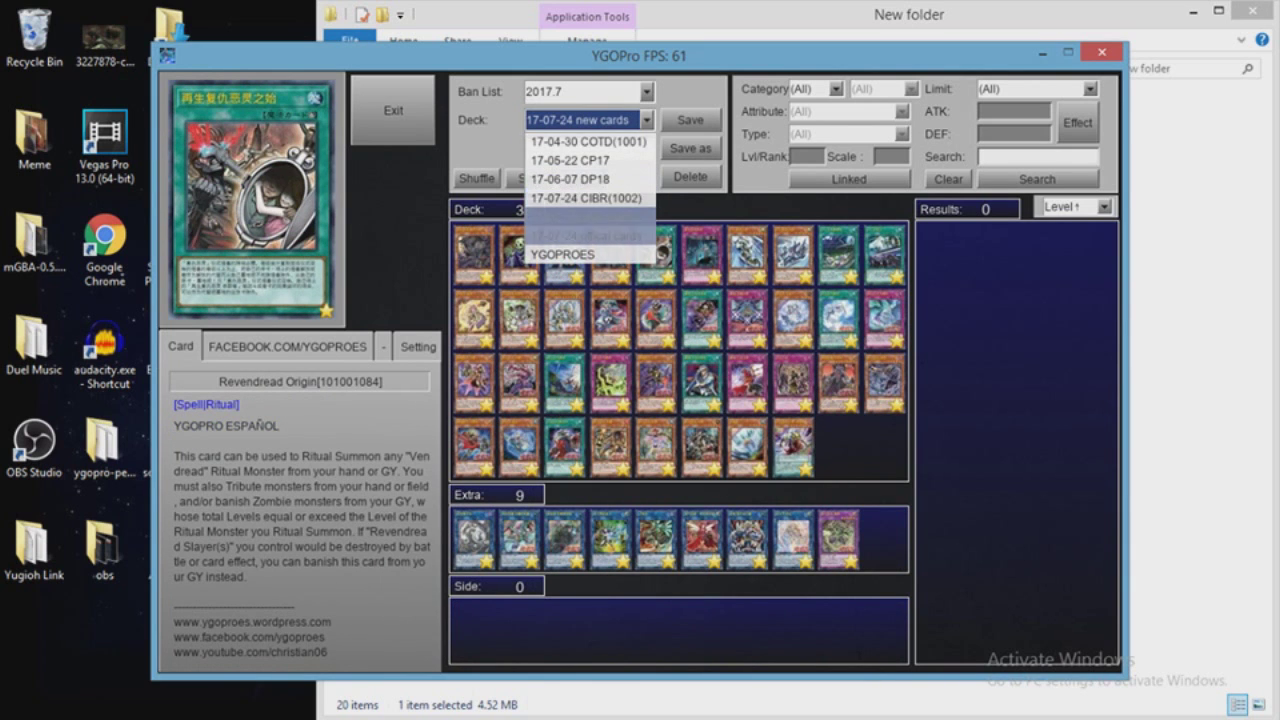
pyautogui.click(750, 383)
pyautogui.moveTo(750, 383)
pyautogui.mouseDown()
pyautogui.moveTo(531, 310)
pyautogui.moveTo(562, 318)
pyautogui.mouseUp()
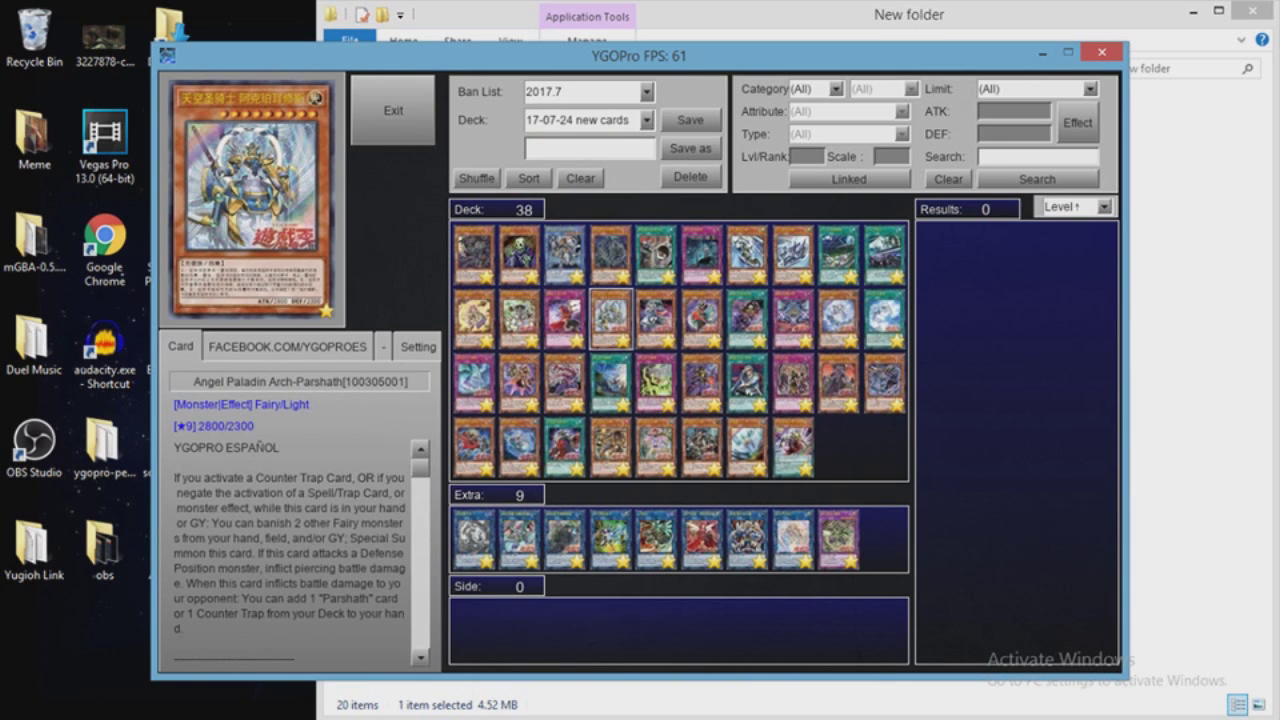